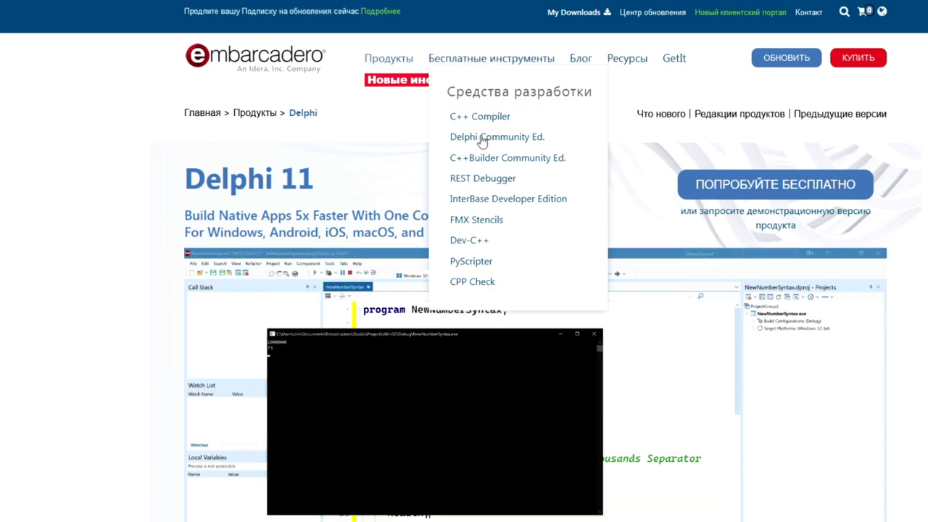
Open the Delphi Community Edition product page and go to its free download page
click(481, 137)
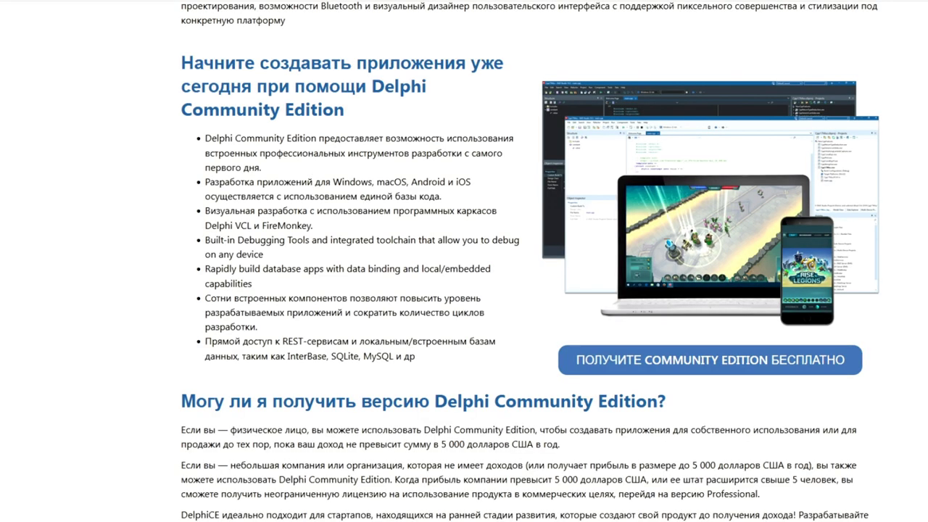
scroll(612, 260, down, 4)
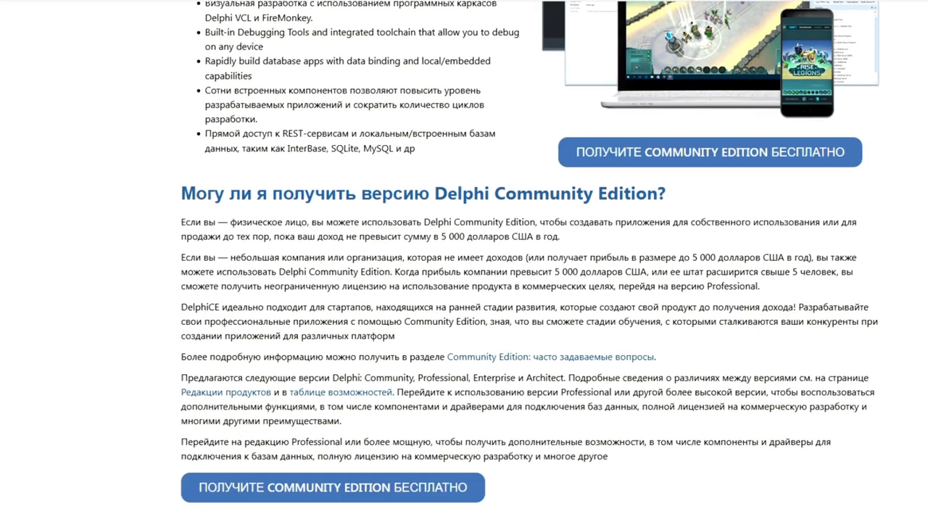
scroll(612, 260, up, 2)
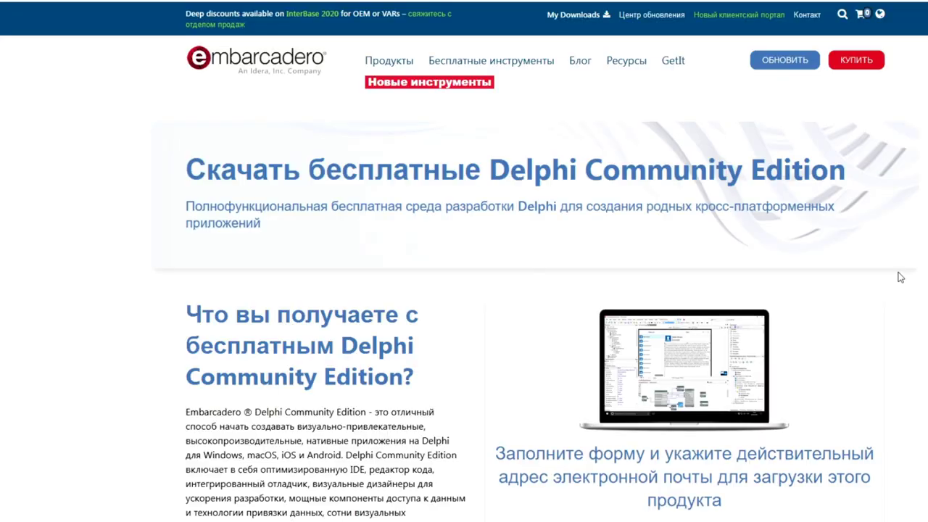
Clear the prefilled e-mail address in the Delphi Community Edition download form
scroll(897, 273, down, 5)
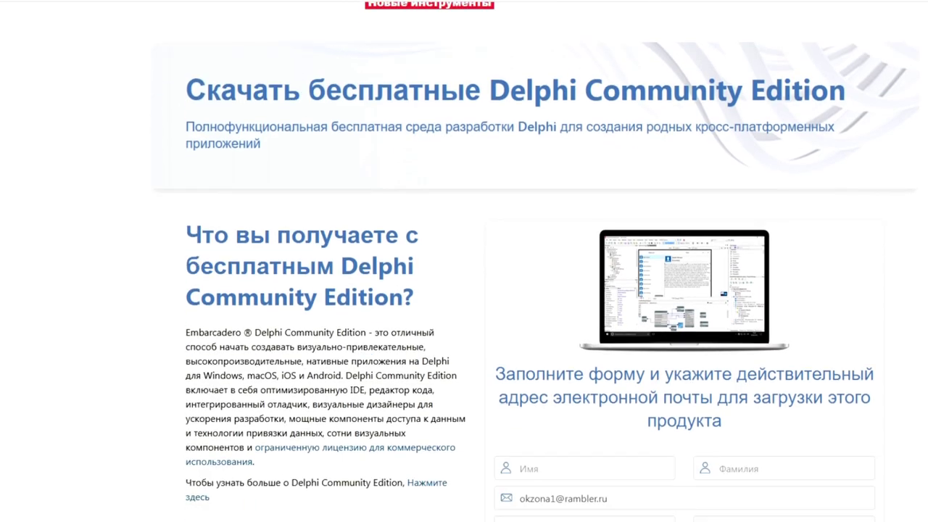
click(566, 212)
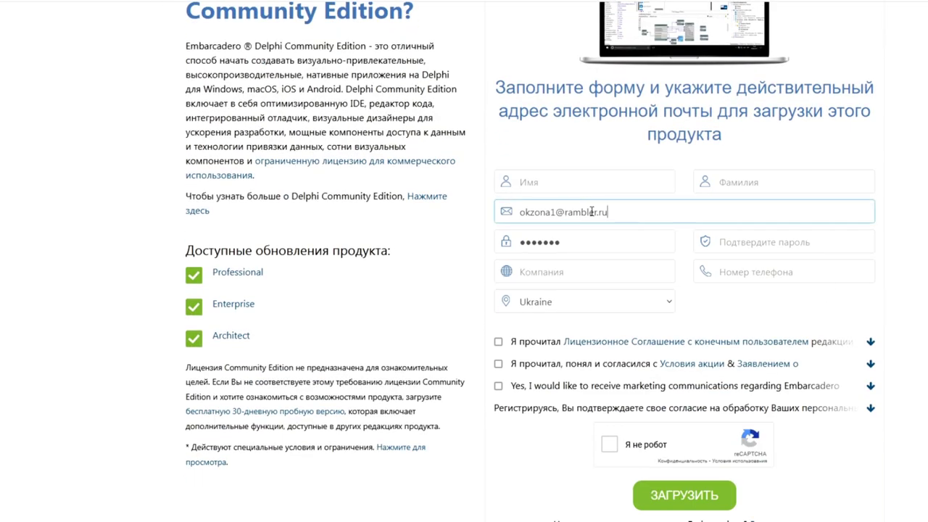
drag(618, 211, 480, 208)
key(BackSpace)
Fill in the first name, last name and e-mail address in the download form
click(549, 181)
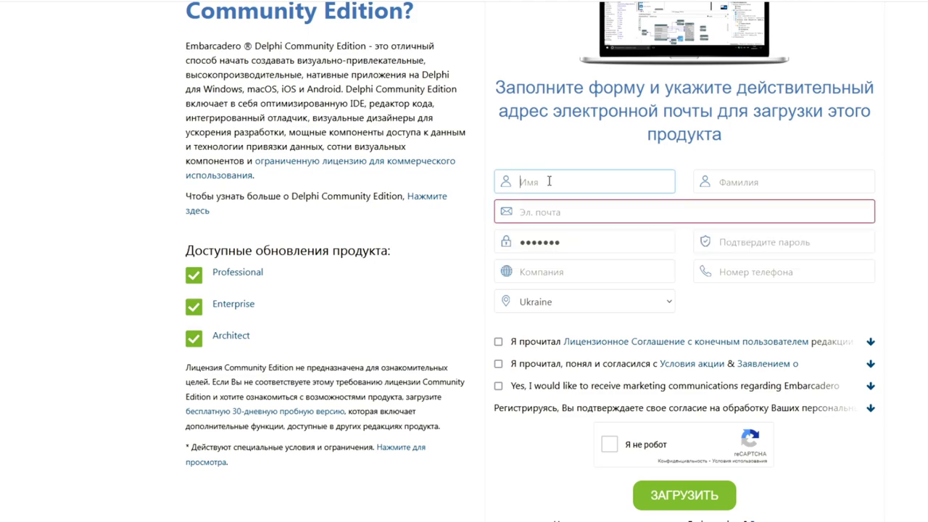
text(Name)
click(753, 182)
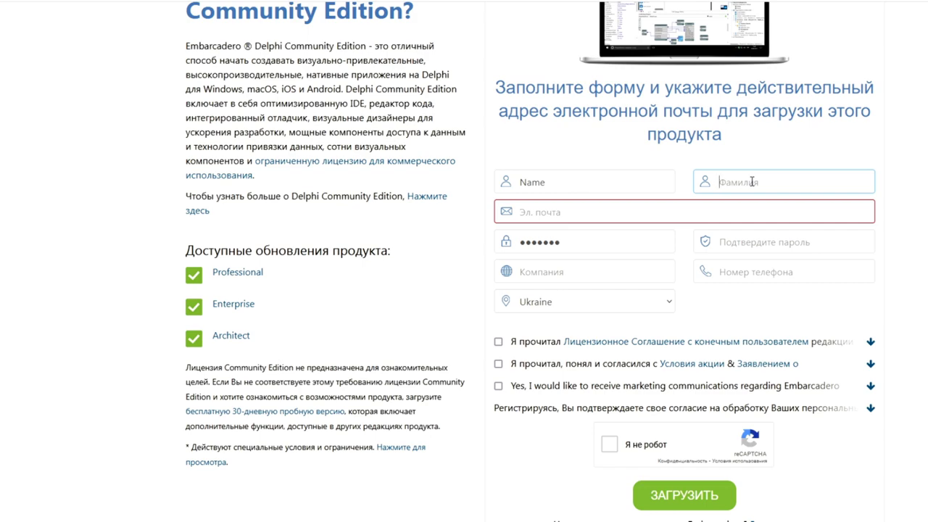
text(Name2)
click(528, 211)
text(MAIL)
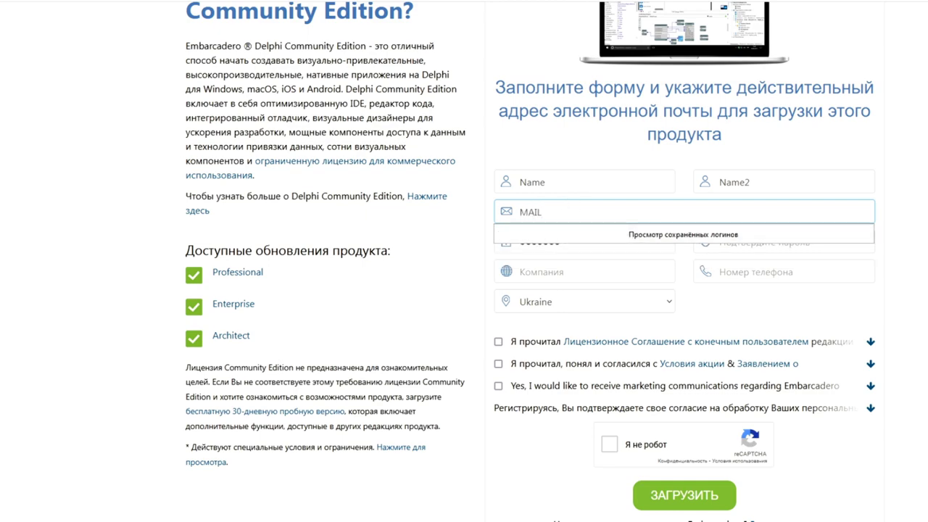
text(@Gmail.com)
Enter the account password in the confirmation field and set the country to Poland
click(643, 246)
key(Tab)
text(********)
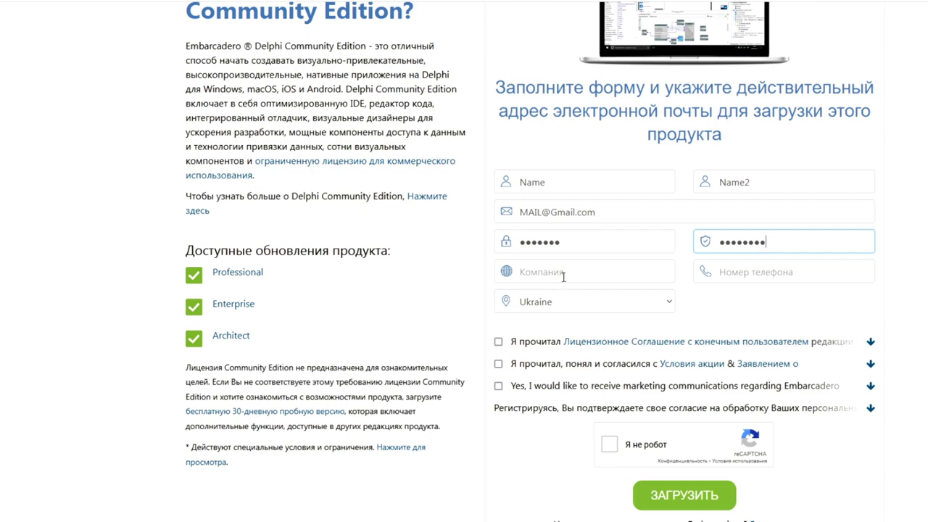
click(669, 306)
scroll(698, 258, up, 15)
click(561, 153)
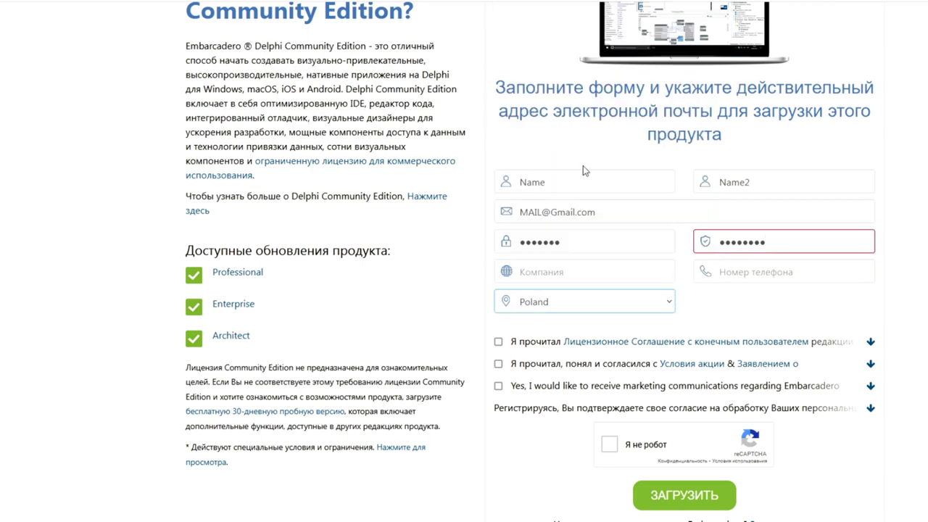
click(757, 271)
Accept the license agreement, terms and marketing communications, complete the reCAPTCHA check, and submit the download form
scroll(513, 243, down, 2)
click(499, 219)
click(498, 242)
click(499, 264)
click(610, 324)
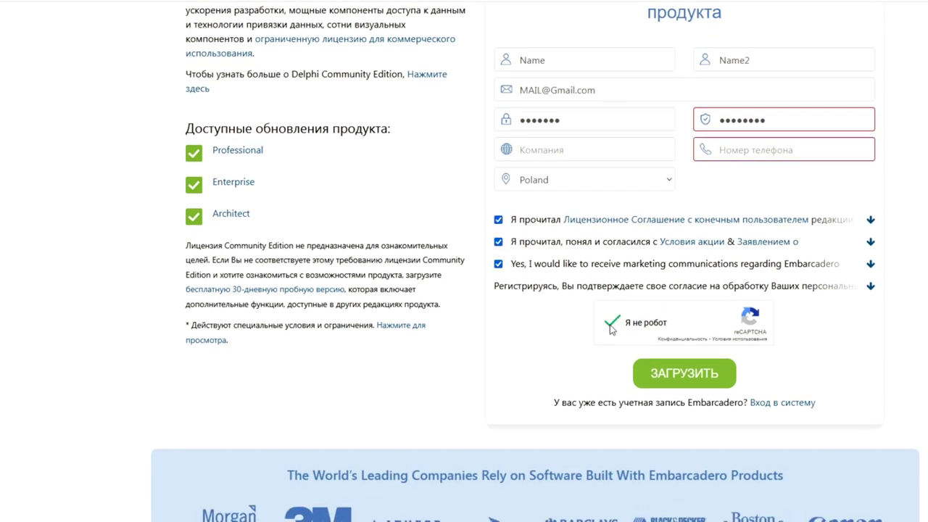
click(689, 382)
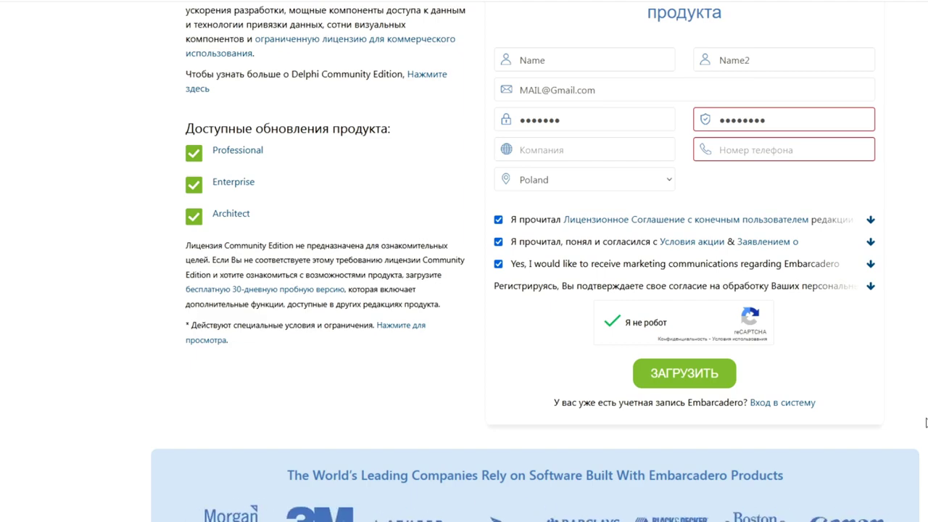
Switch to Rambler mail and examine the Embarcadero e-mail for the product serial number, login details and download link
scroll(913, 409, up, 7)
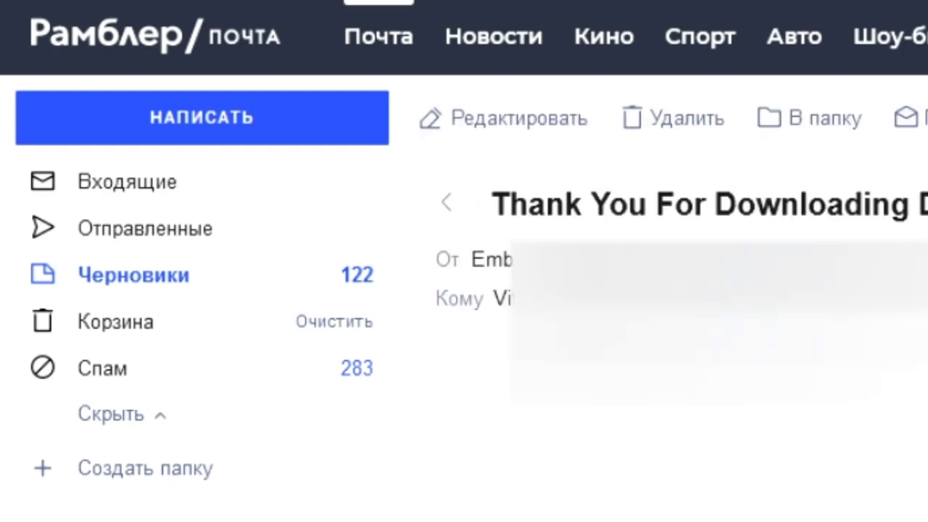
scroll(464, 290, down, 5)
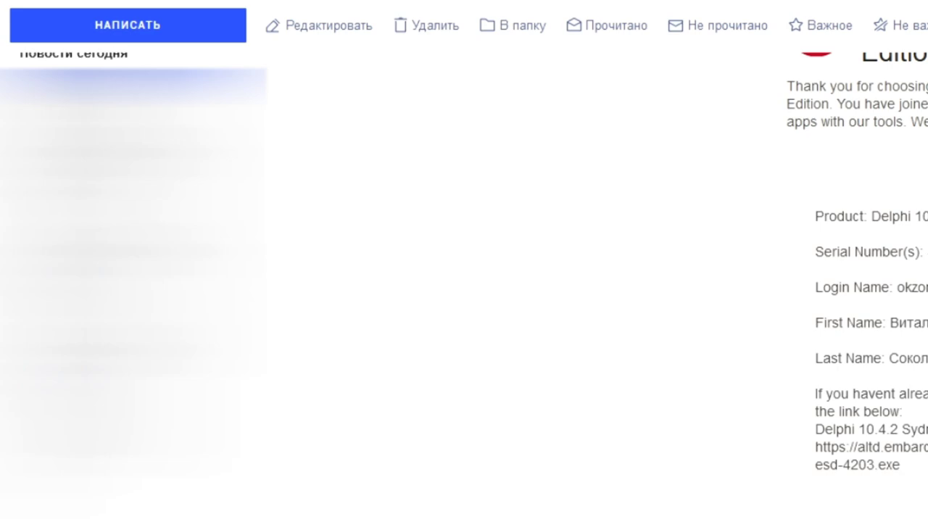
scroll(464, 261, down, 2)
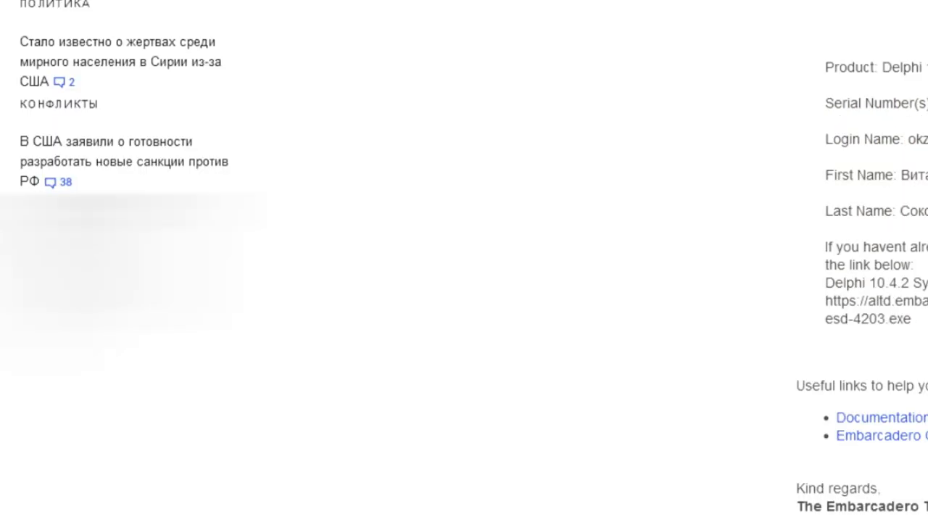
scroll(465, 262, up, 4)
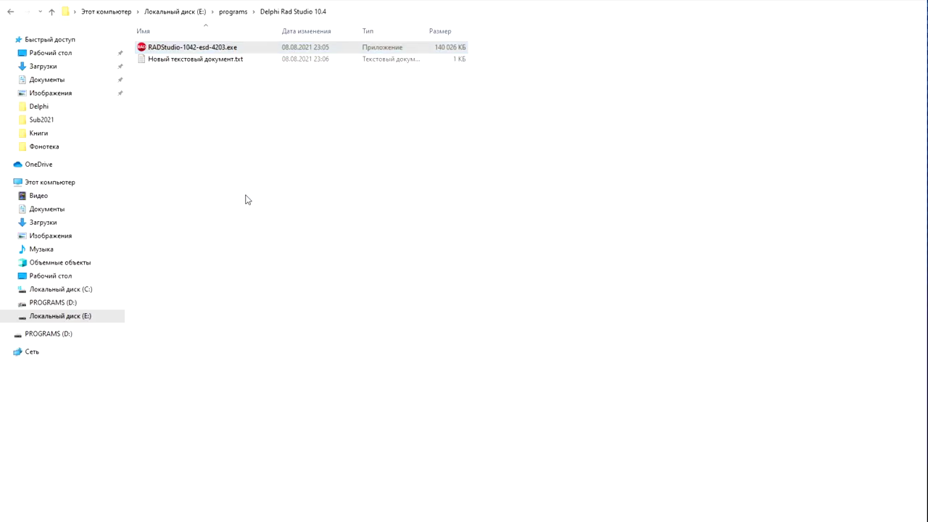
Install RAD Studio 10.4 in the default folder for all users with a desktop shortcut, using an existing product serial number
click(436, 376)
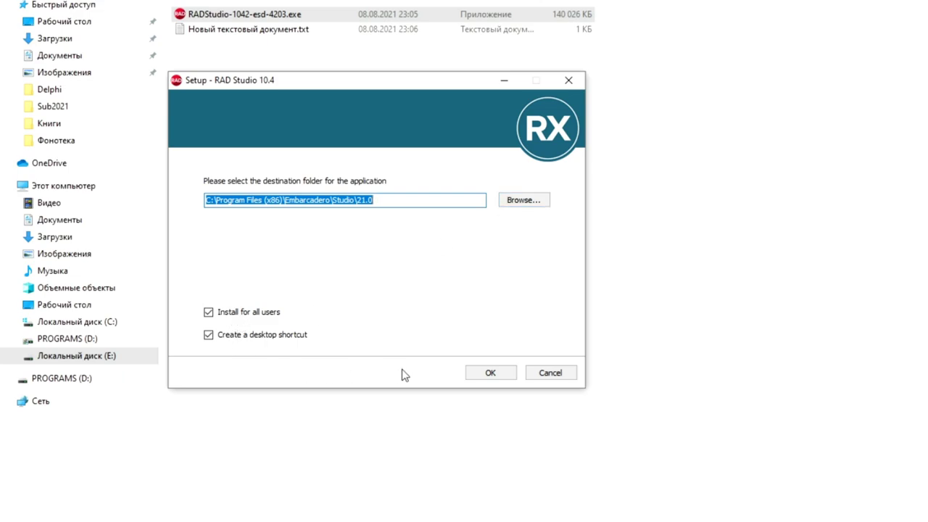
click(488, 374)
click(490, 374)
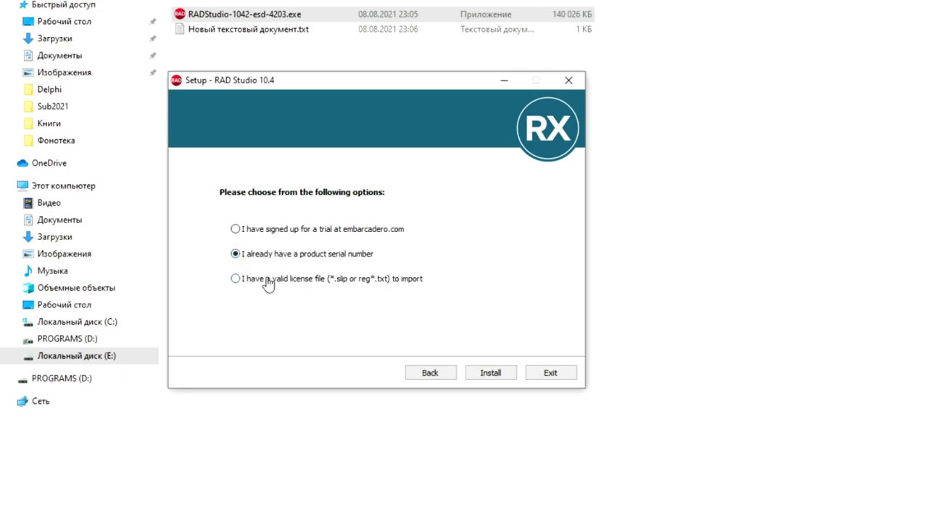
click(491, 374)
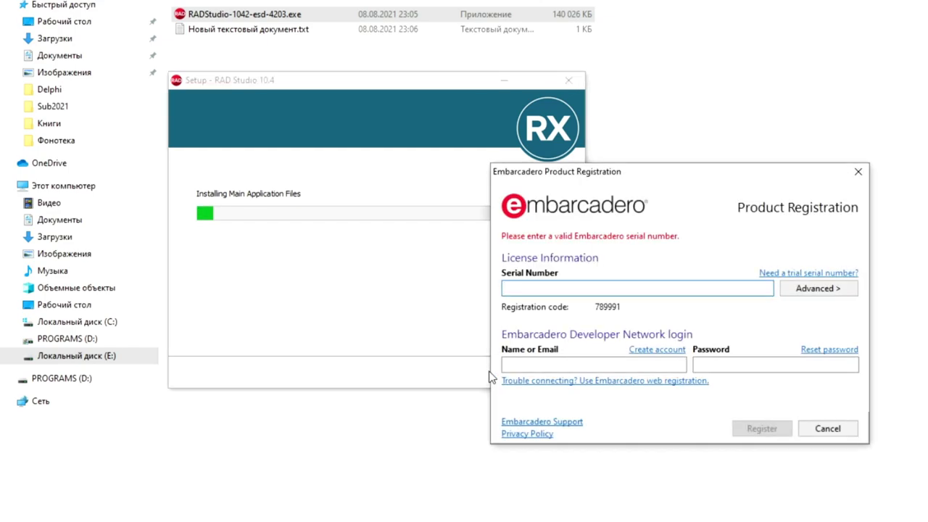
Copy the serial number from Новый текстовый документ.txt into the product registration's serial number field and open the advanced options
drag(659, 180, 348, 102)
double_click(257, 32)
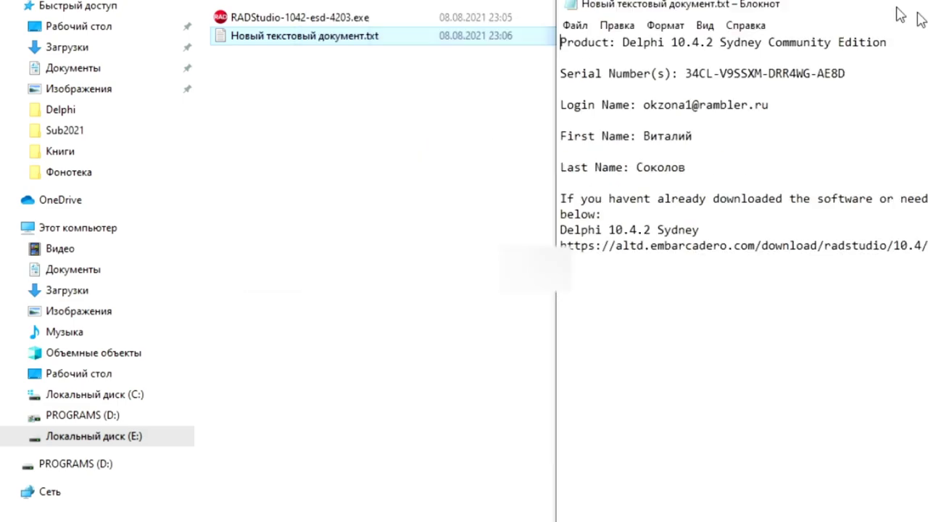
key(alt+Tab)
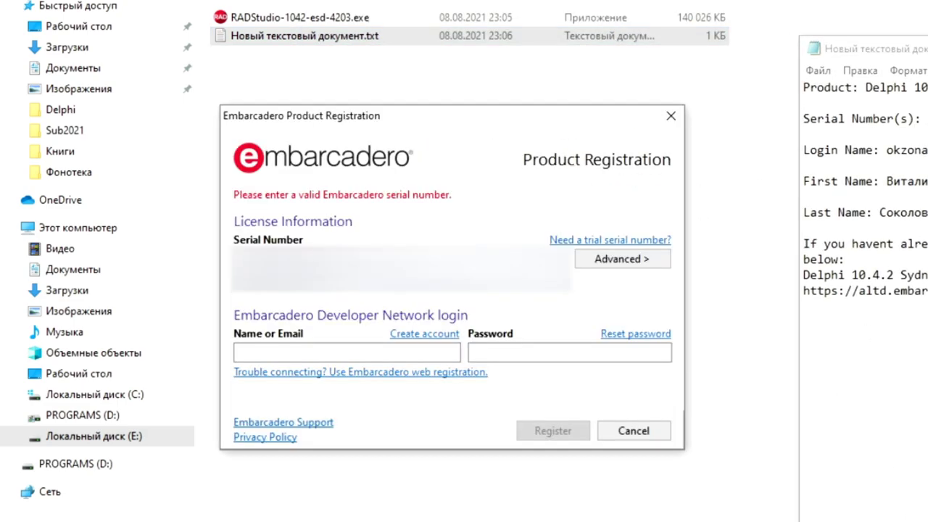
click(924, 120)
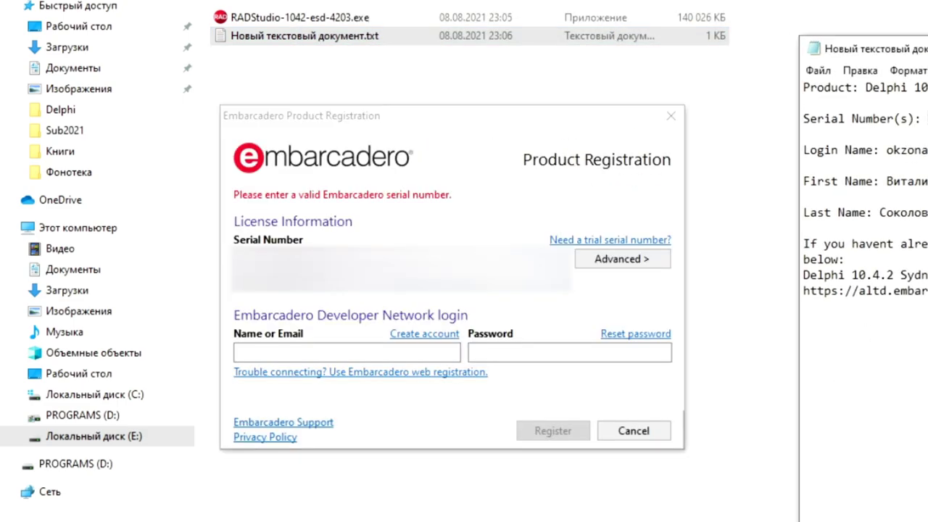
right_click(362, 264)
click(424, 317)
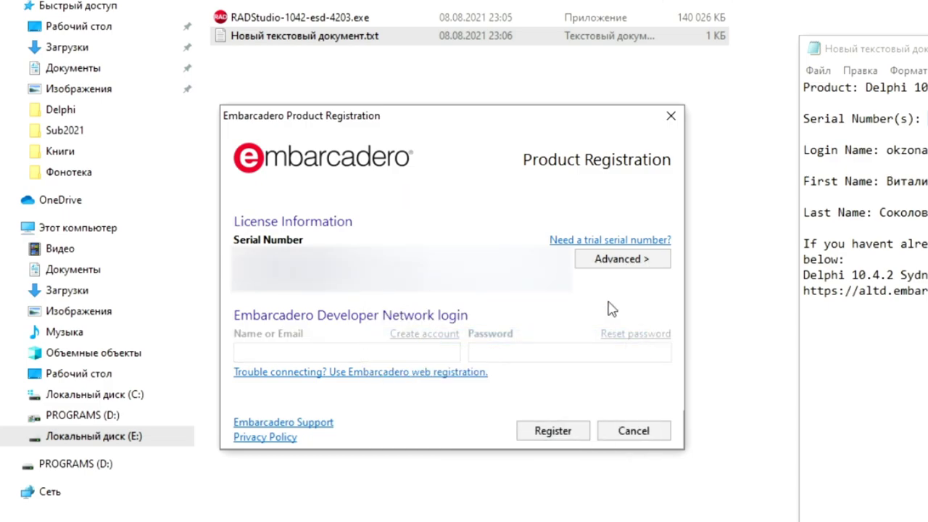
click(620, 262)
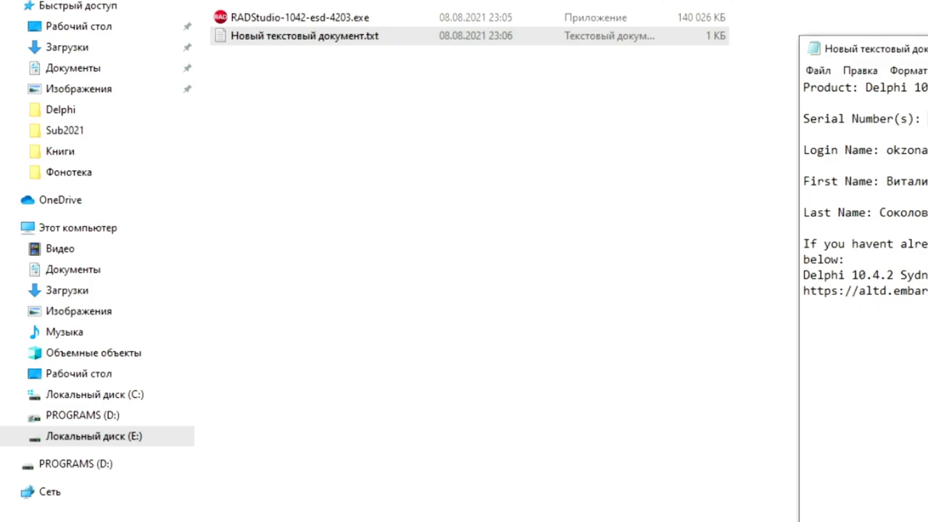
Relaunch RADStudio-1042-esd-4203.exe and register the product with the serial number
click(500, 417)
click(263, 20)
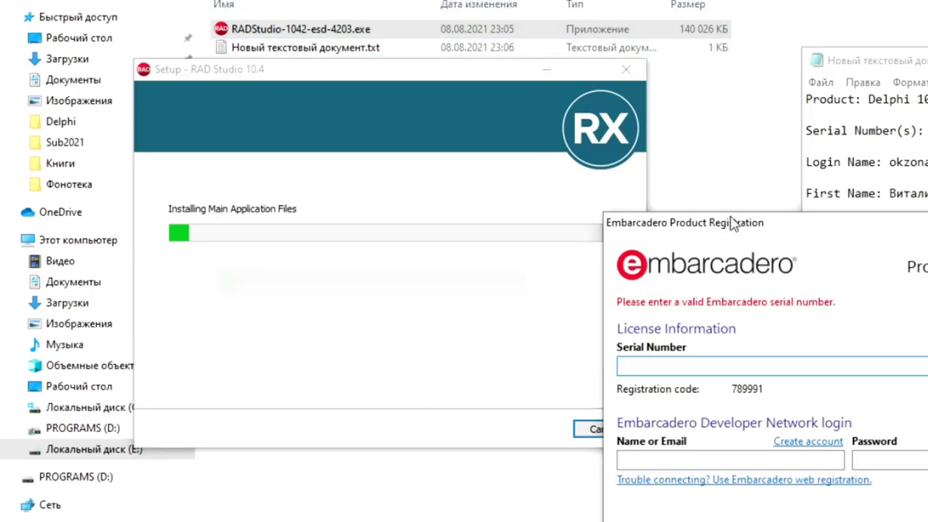
drag(736, 284, 344, 150)
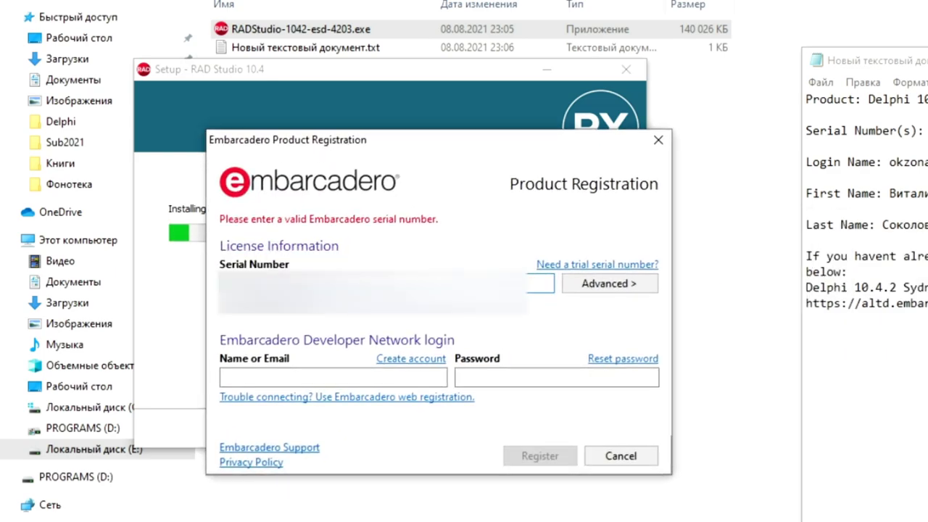
click(546, 456)
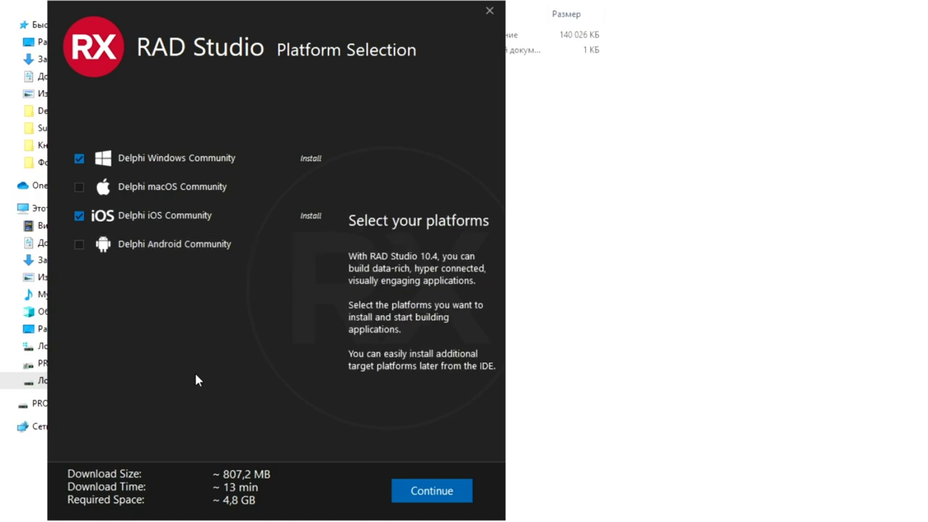
Deselect the Delphi iOS Community platform for installation
click(79, 216)
click(79, 216)
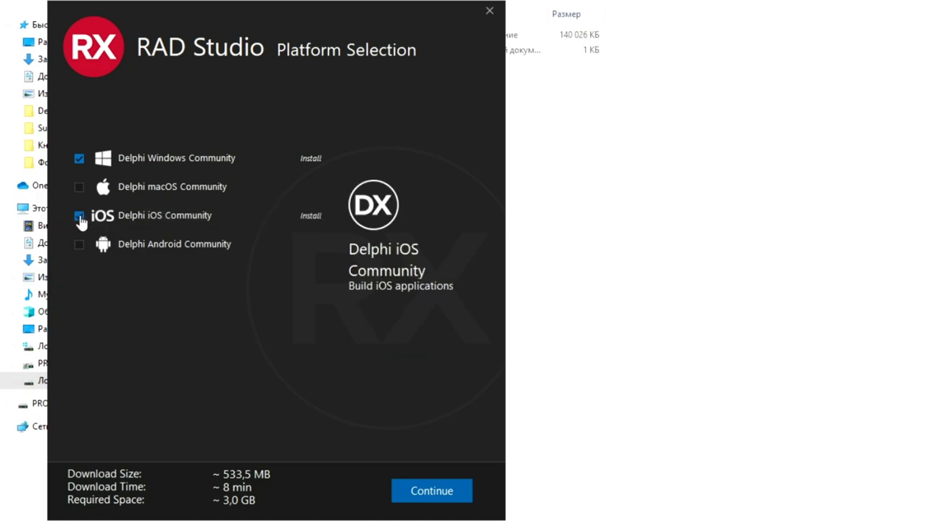
click(79, 216)
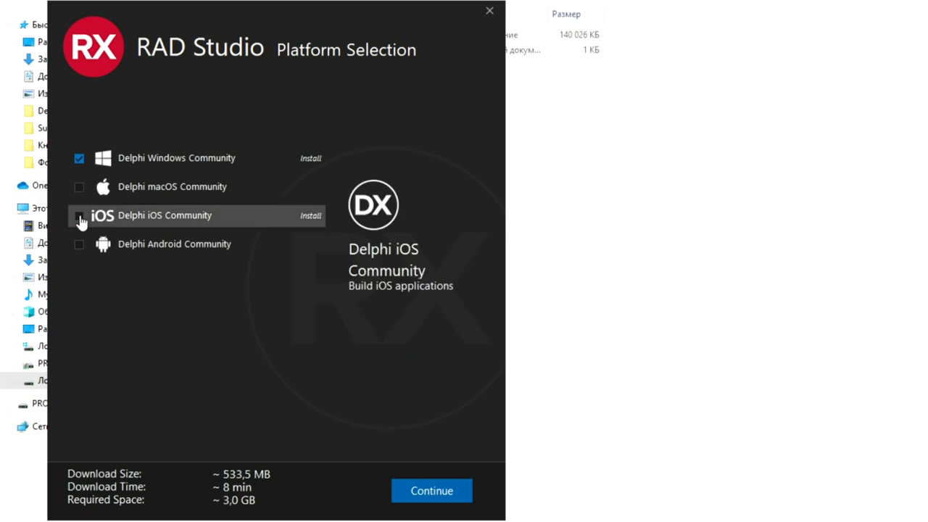
Select the Delphi Android Community platform alongside Windows and continue to the additional options
click(80, 245)
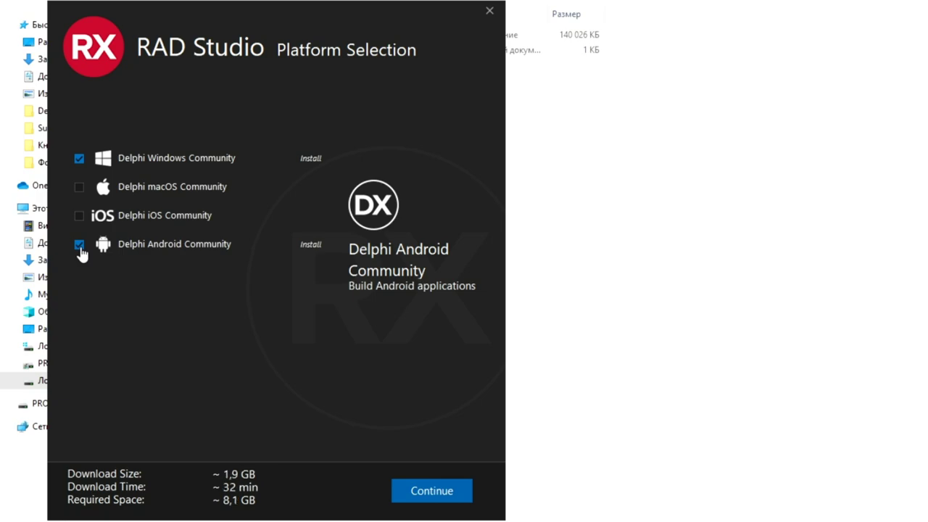
click(80, 245)
click(80, 246)
click(79, 245)
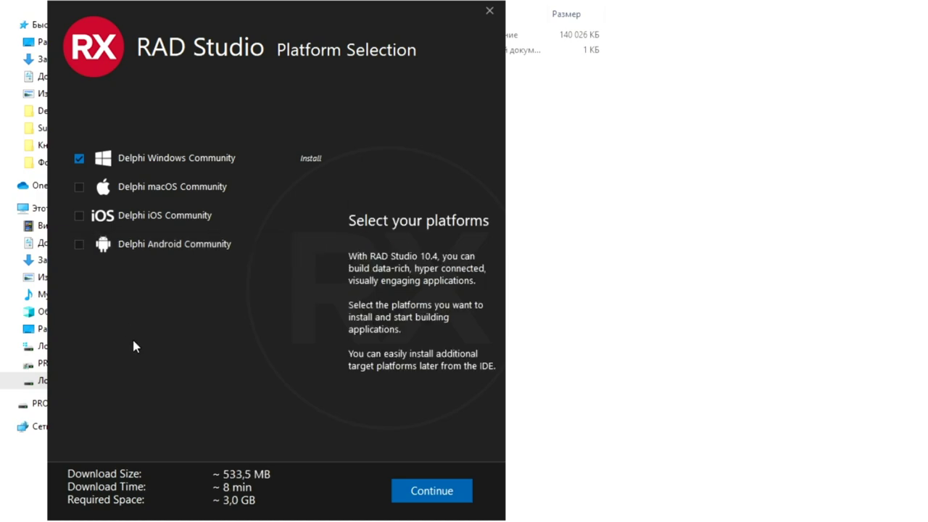
click(80, 247)
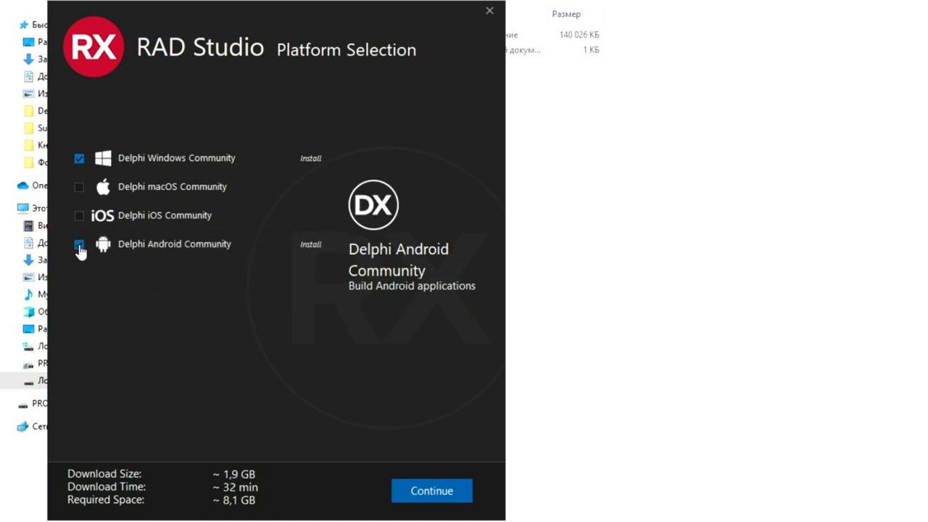
click(436, 493)
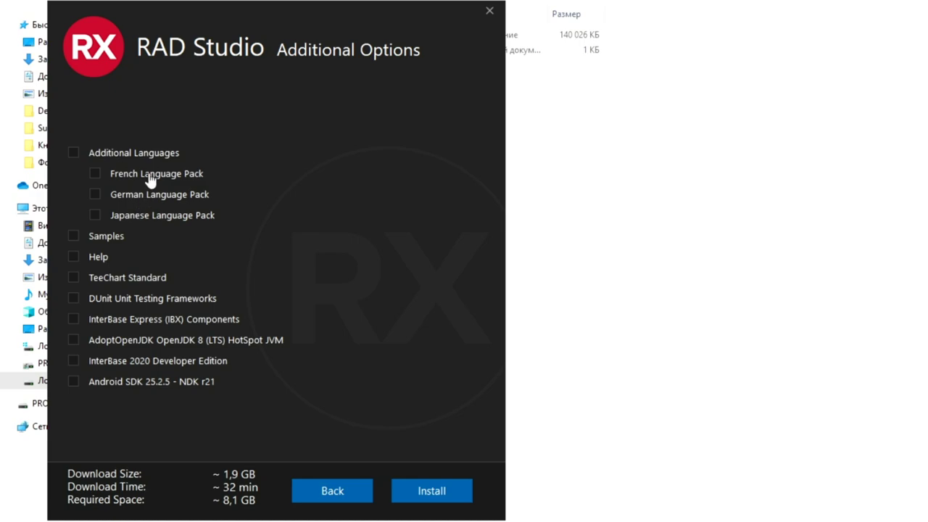
Select Samples, Help, TeeChart Standard, DUnit Unit Testing Frameworks and Android SDK 25.2.5 - NDK r21 as additional options
click(73, 237)
click(74, 237)
click(74, 238)
click(73, 238)
click(73, 238)
click(74, 257)
click(74, 280)
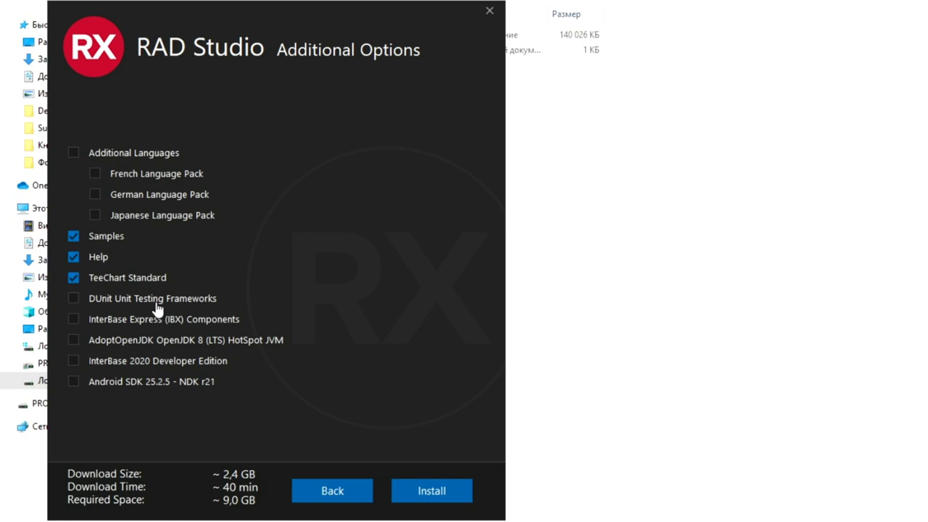
click(73, 299)
click(73, 385)
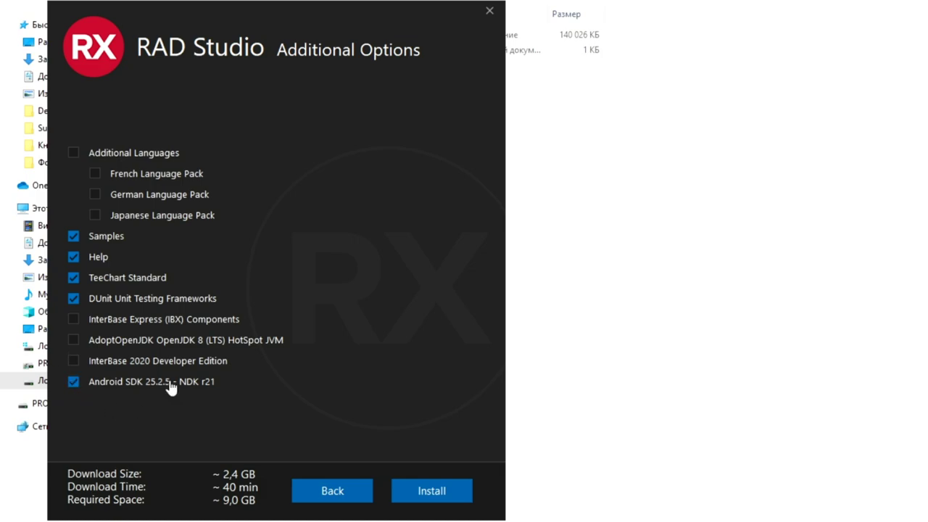
Toggle the InterBase Express (IBX) Components and InterBase 2020 Developer Edition options and start the installation
click(74, 321)
click(74, 361)
click(74, 361)
click(74, 361)
click(415, 493)
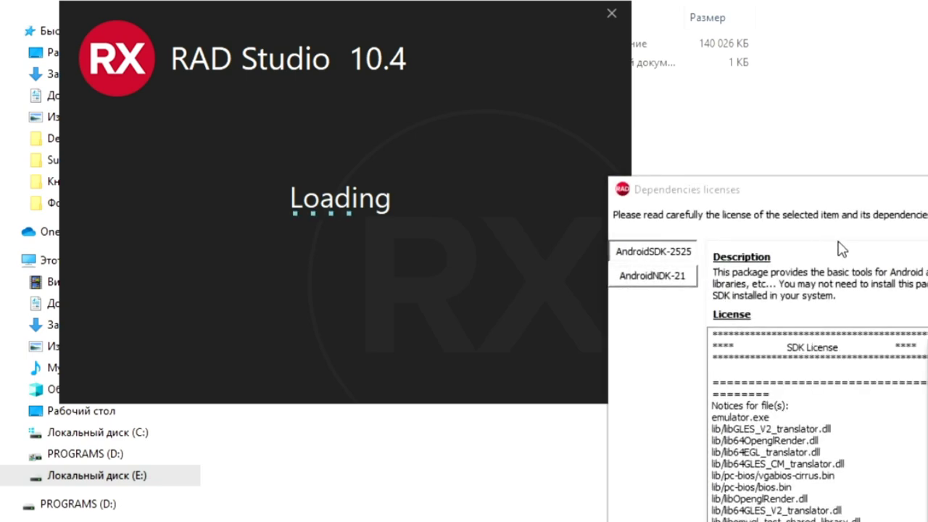
Review the AndroidSDK-2525 and AndroidNDK-21 dependency licenses and agree to all of them
drag(851, 201, 356, 62)
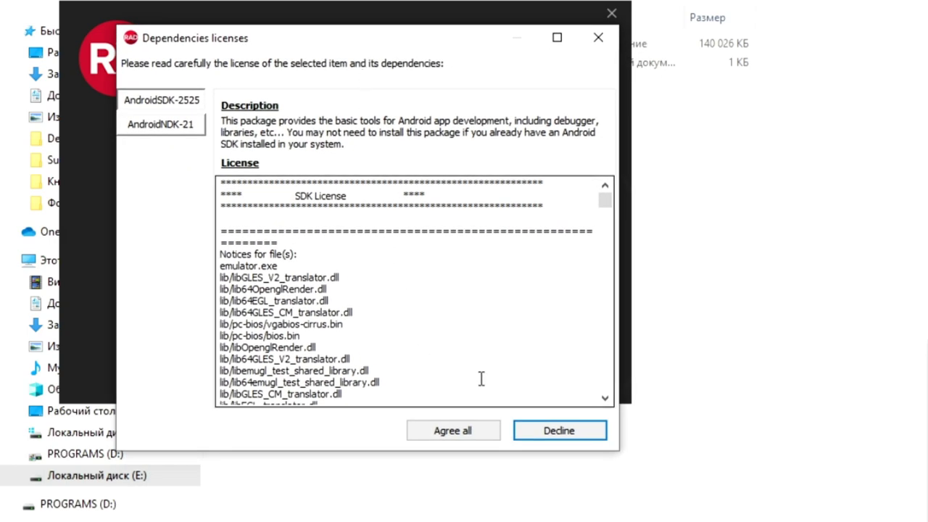
scroll(472, 377, down, 15)
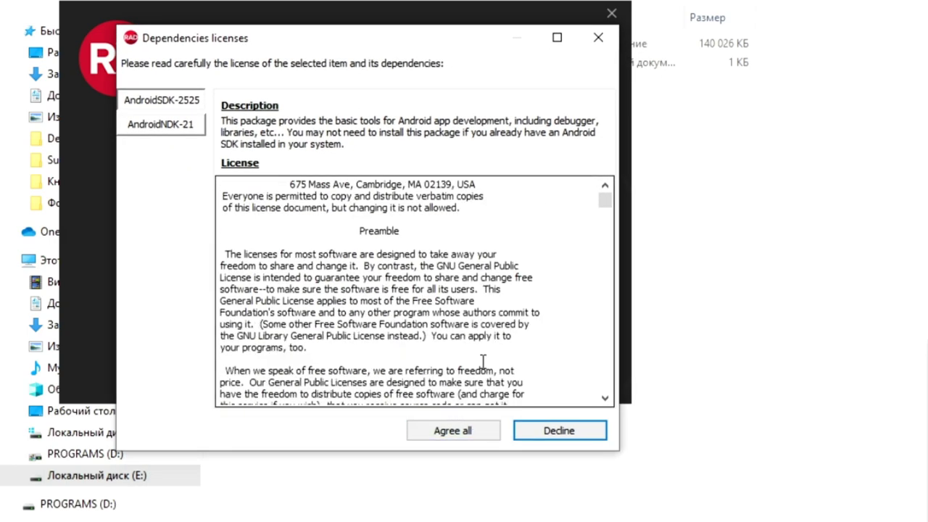
scroll(602, 239, up, 1)
drag(611, 211, 606, 383)
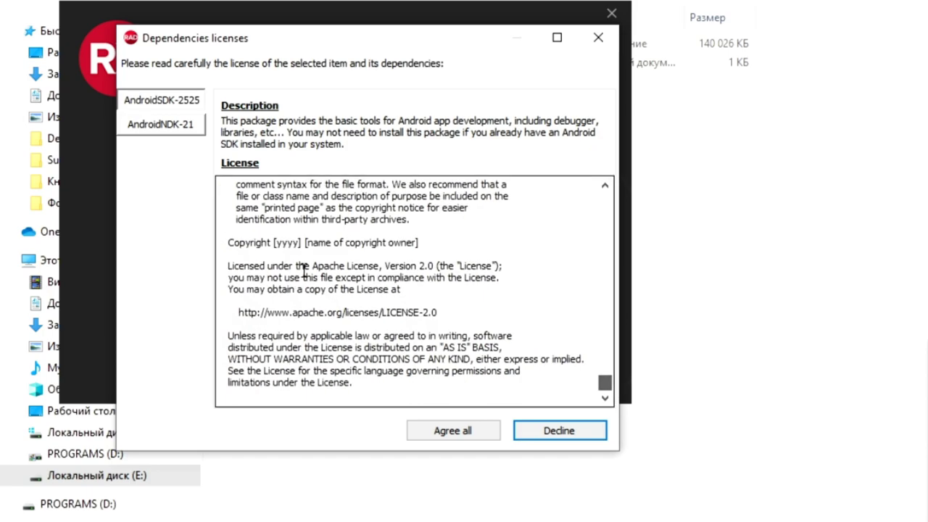
click(183, 126)
click(425, 430)
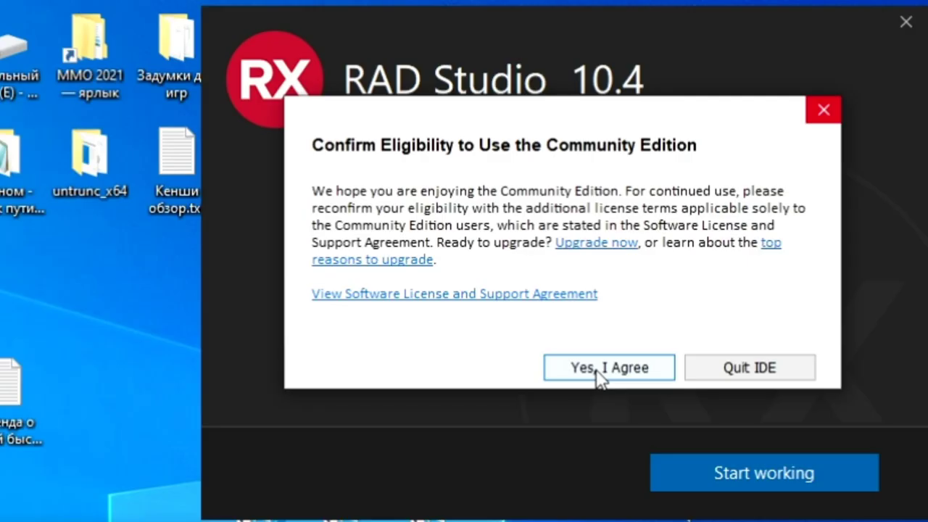
Confirm eligibility for the Community Edition and start working in the installed RAD Studio 10.4
click(597, 370)
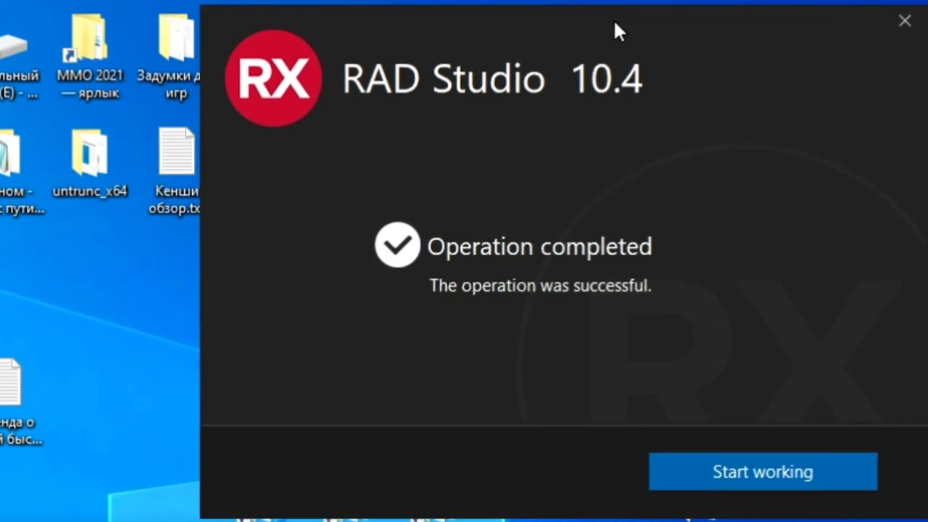
click(738, 485)
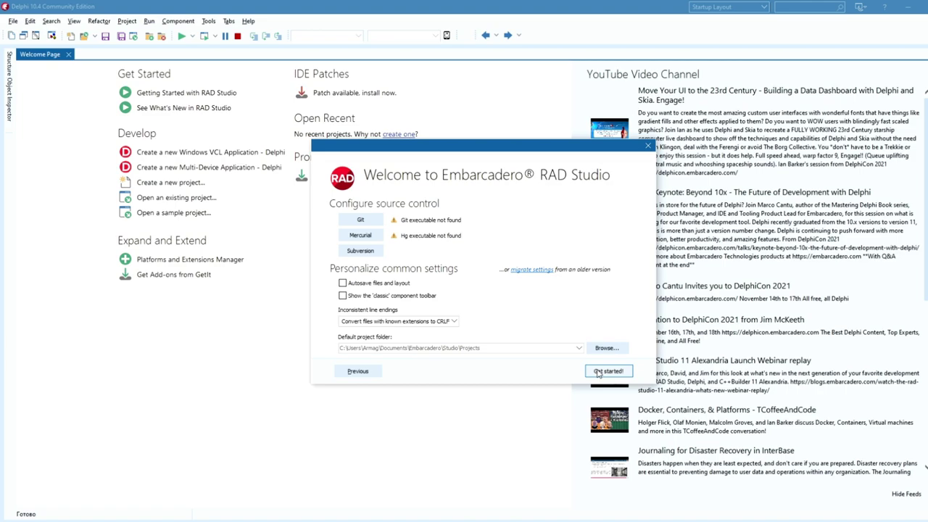
Clear the default project folder in the RAD Studio welcome wizard and finish the initial setup
triple_click(504, 348)
key(Delete)
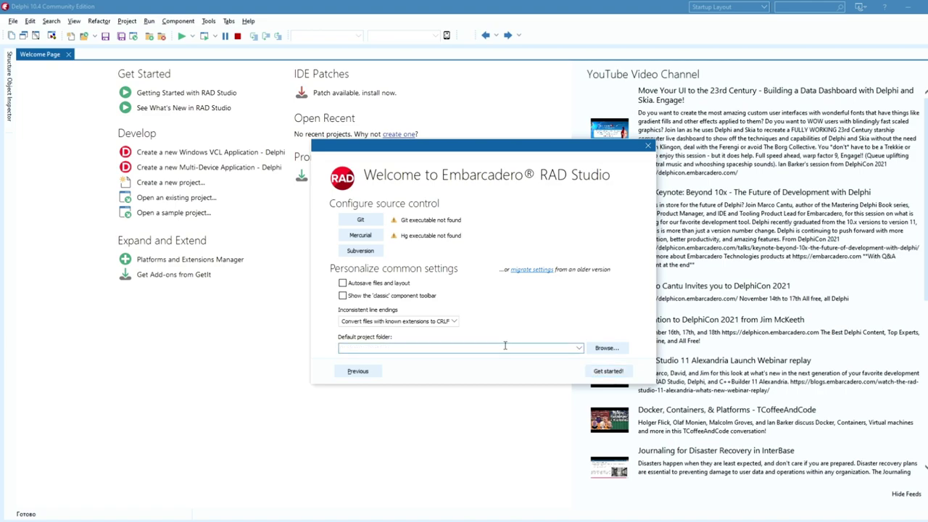
click(598, 373)
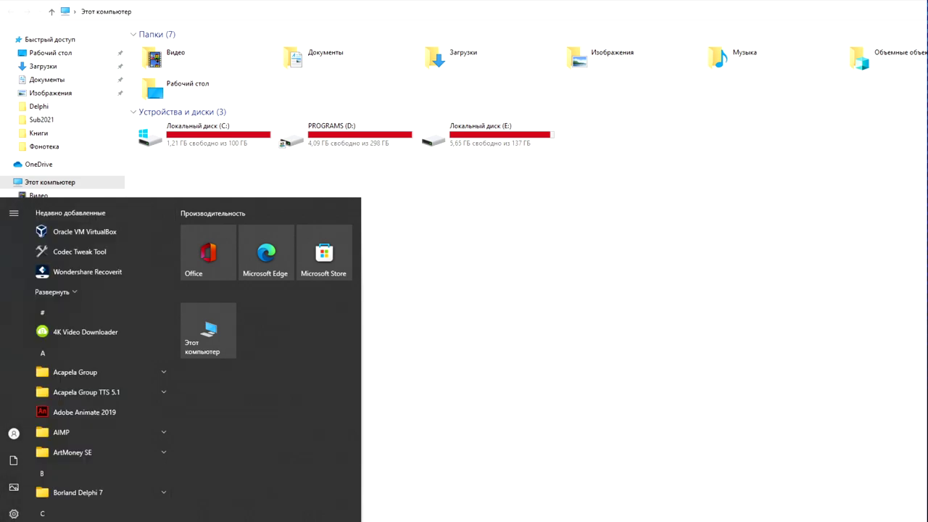
Find the Windows settings for "установка и удаление программ" and select RAD Studio 10.4 among the installed applications
text(установка и удаление программ)
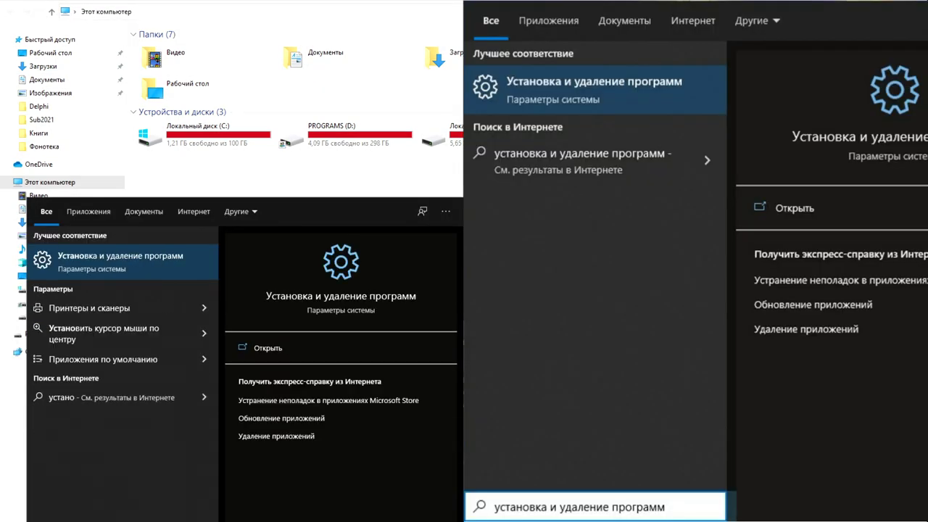
click(119, 264)
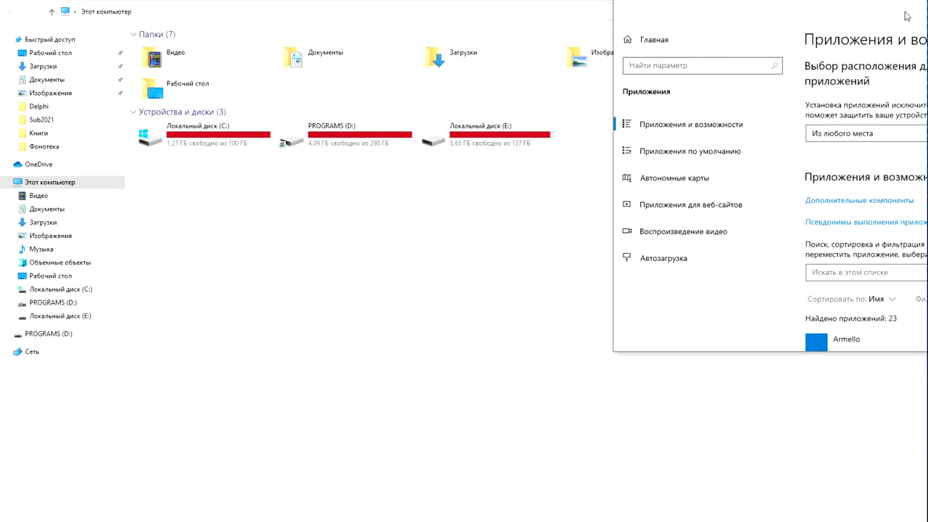
drag(848, 8, 547, 22)
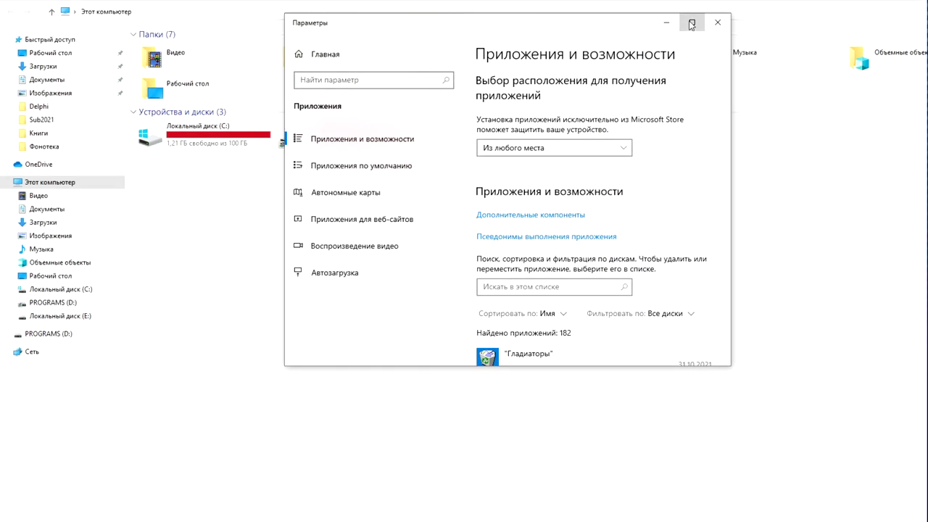
click(691, 22)
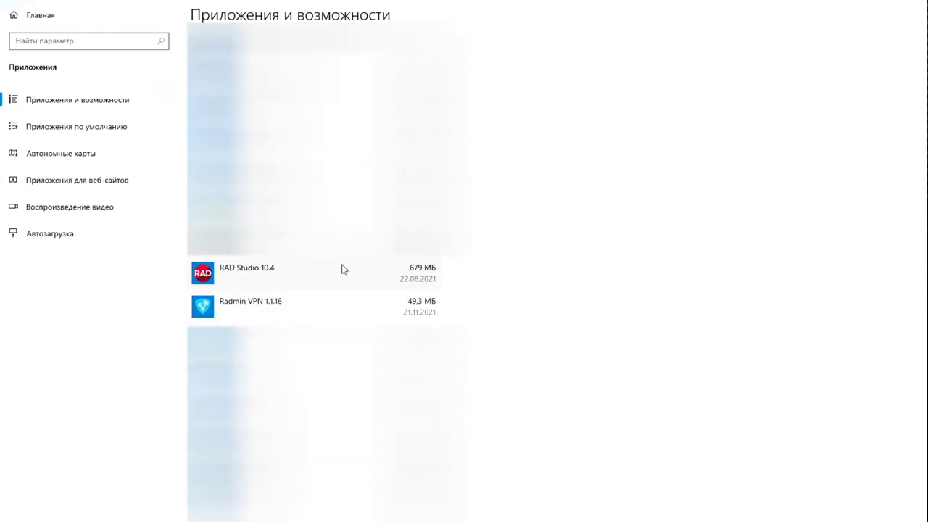
click(326, 274)
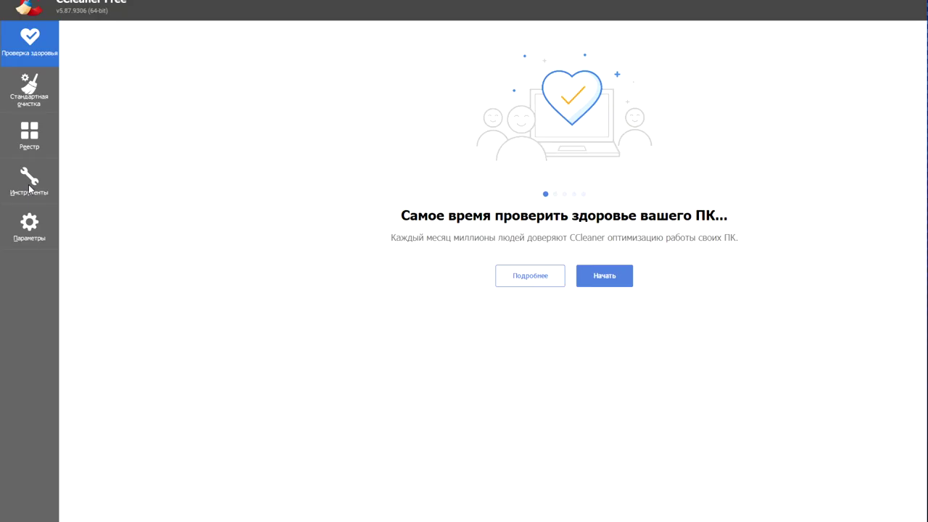
Switch to CCleaner and uninstall RAD Studio 10.4 from its list of removable programs
click(28, 183)
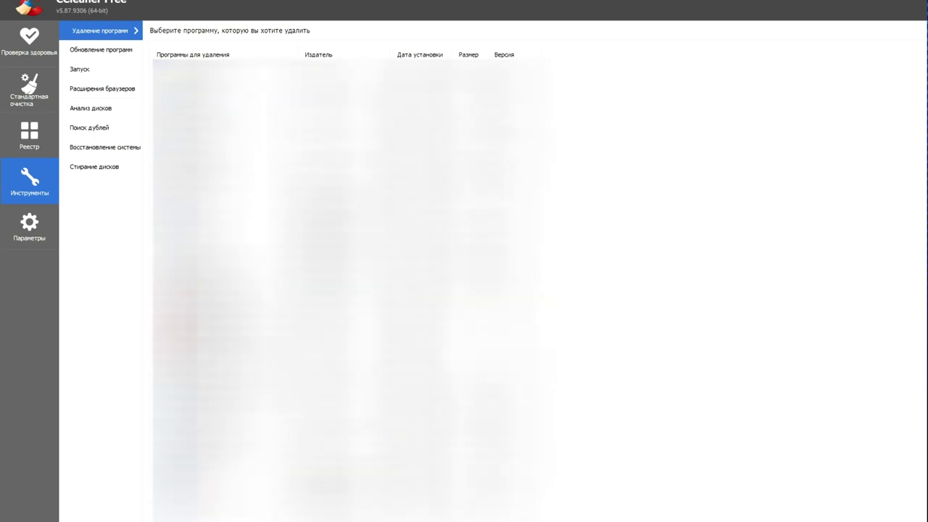
click(197, 235)
right_click(197, 234)
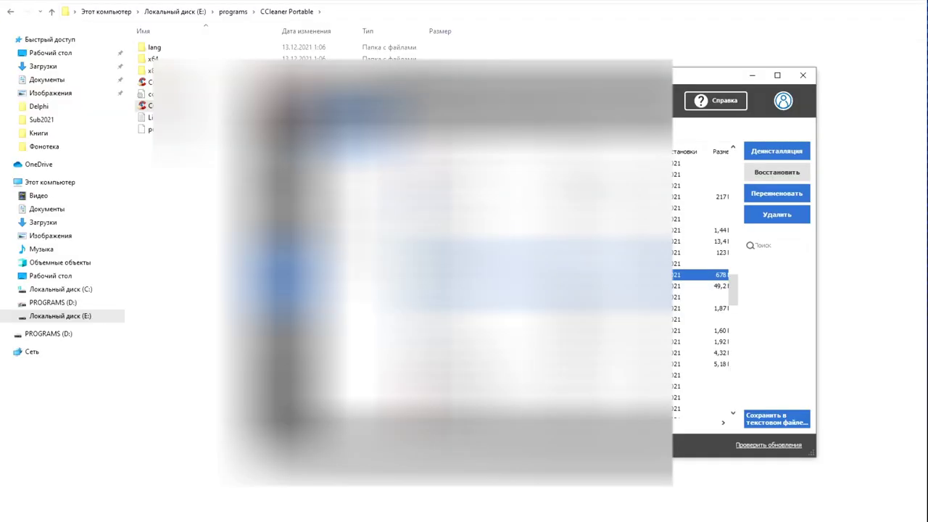
drag(545, 81, 307, 7)
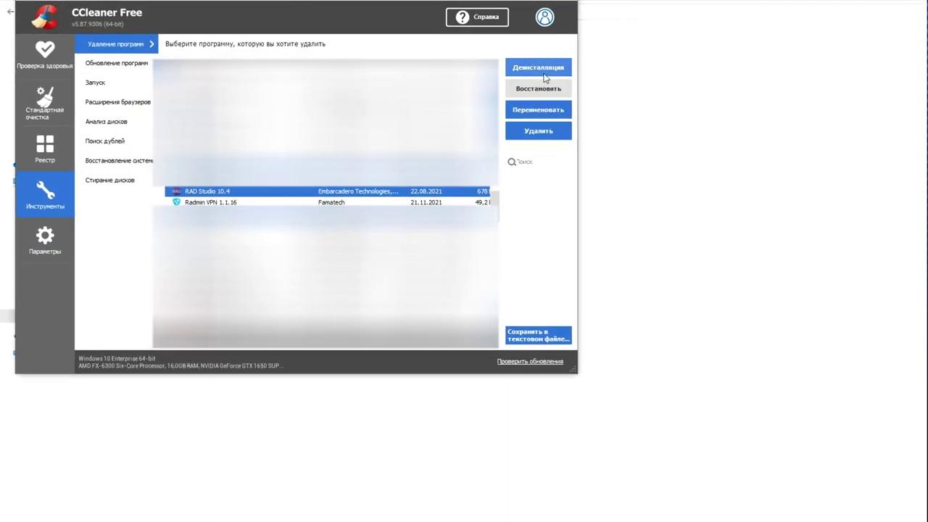
right_click(211, 193)
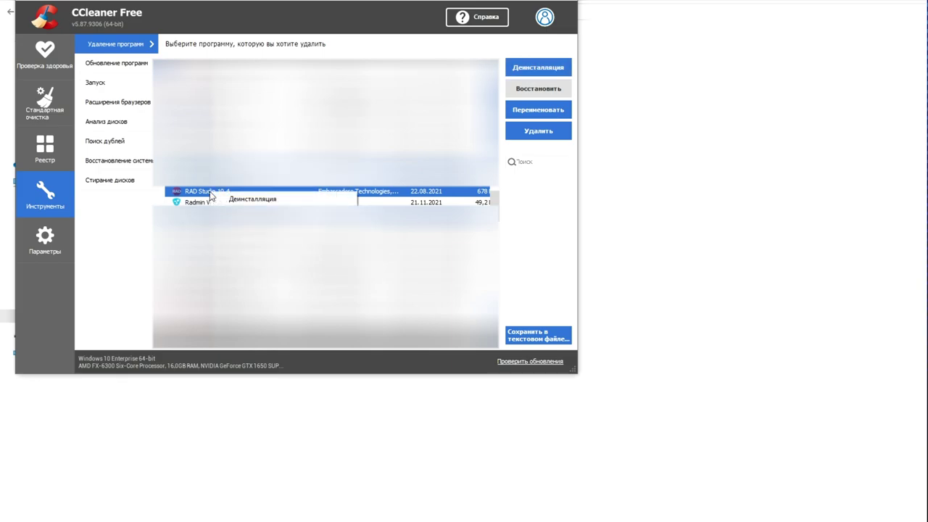
click(250, 198)
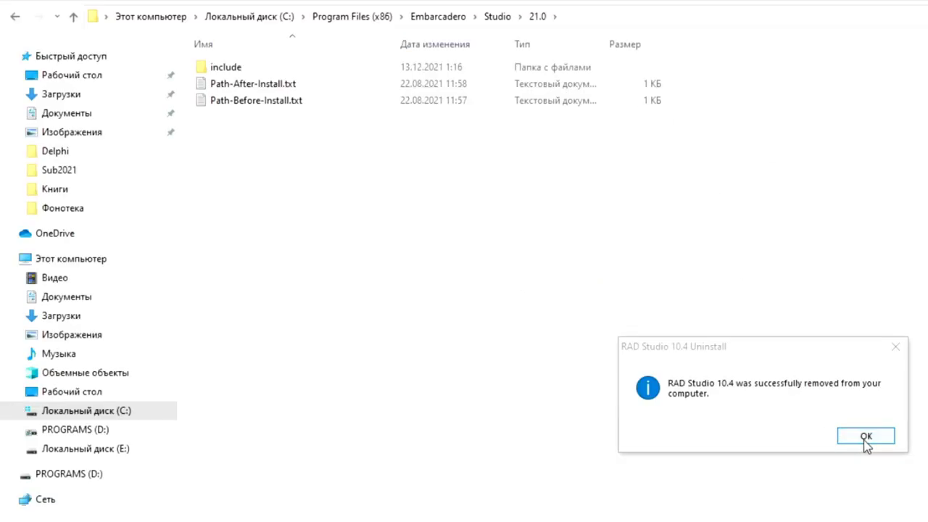
click(866, 436)
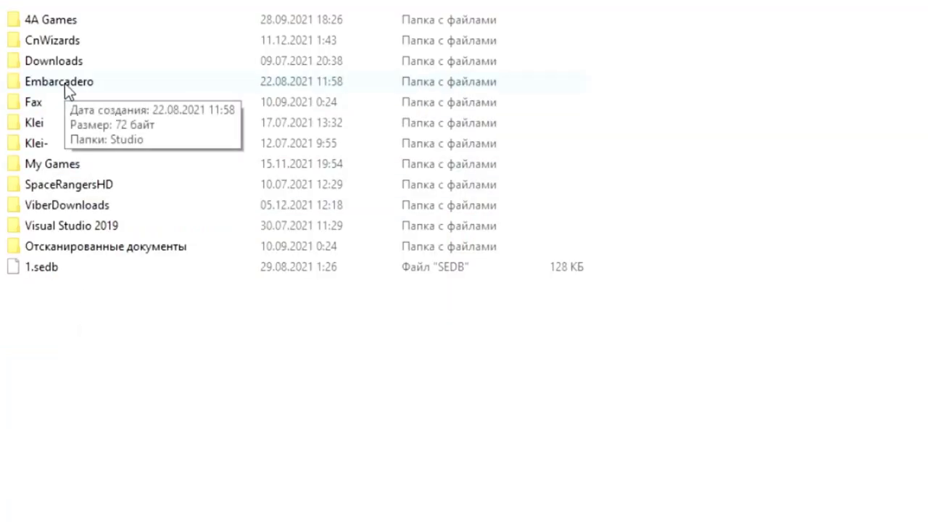
Permanently delete the Embarcadero folder from the Документы folder
click(65, 83)
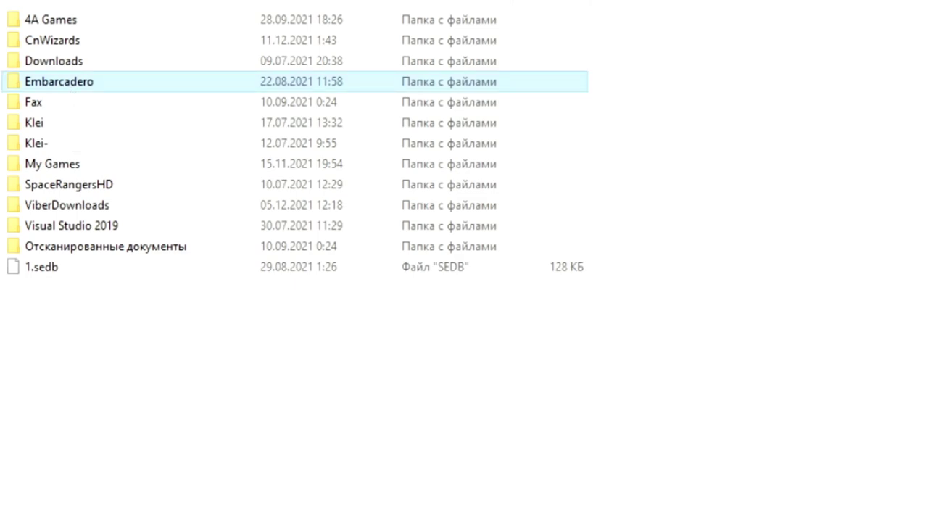
key(shift+Delete)
key(Return)
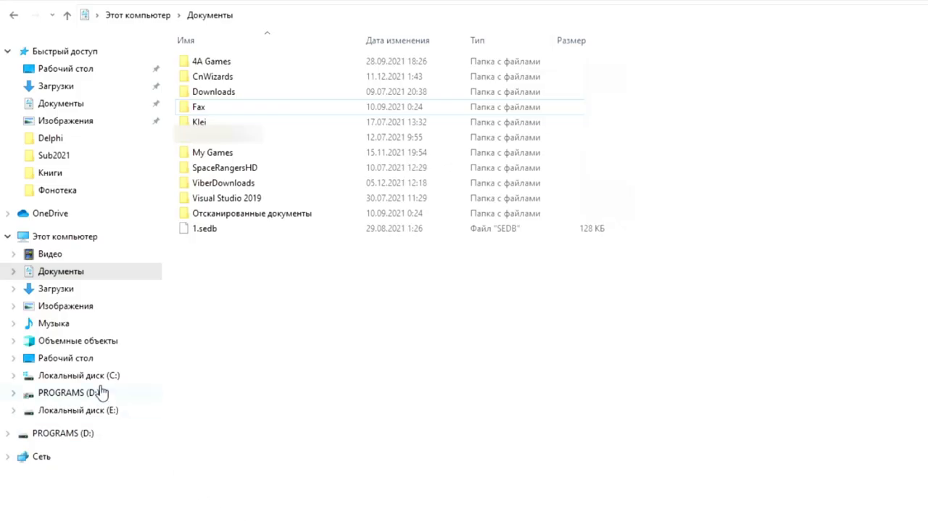
Check in the folder view options for drive C: whether hidden files, folders and drives are shown
click(101, 377)
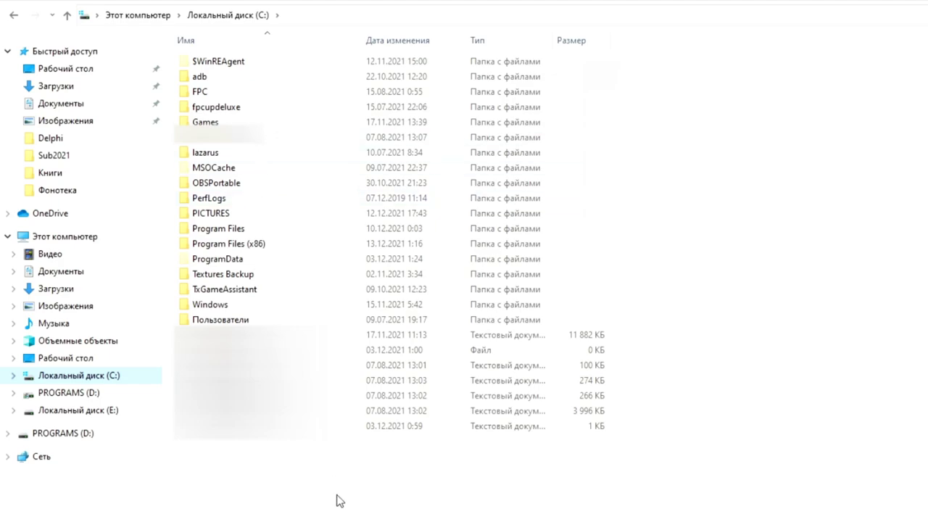
click(183, 3)
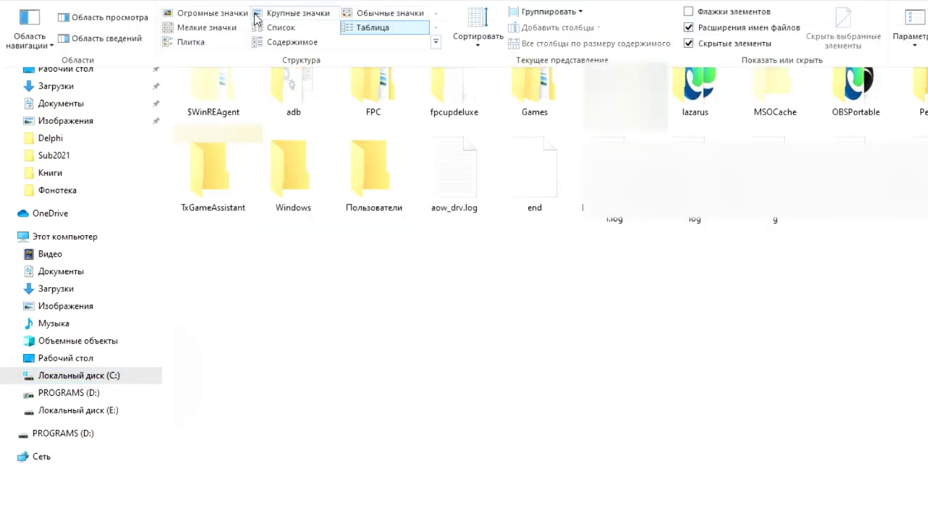
click(908, 32)
click(69, 80)
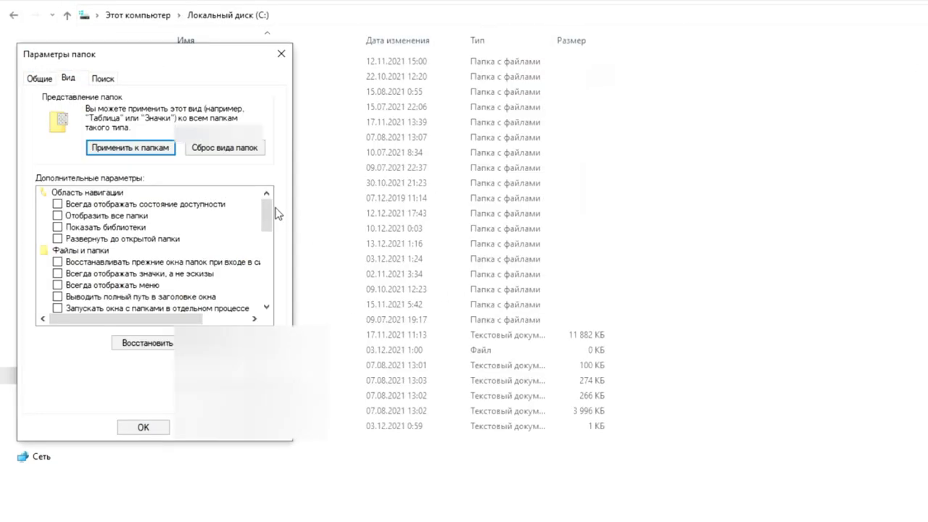
drag(267, 215, 268, 285)
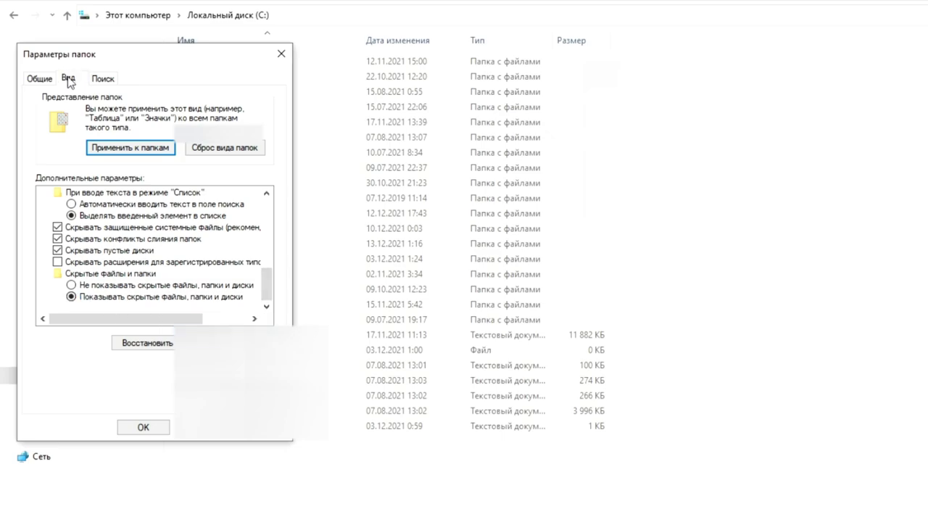
click(143, 427)
Delete the Embarcadero folder from the application data of the user's profile folder on drive C:
double_click(211, 319)
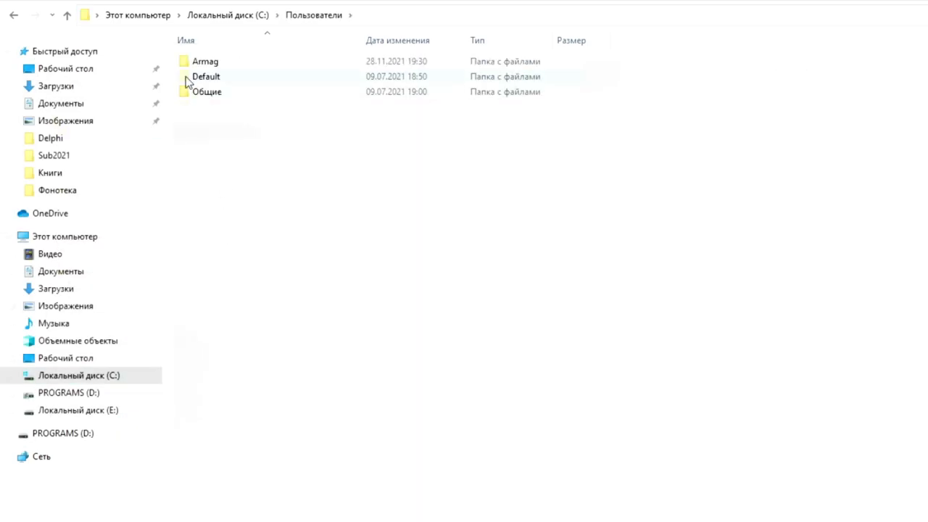
double_click(207, 63)
double_click(210, 106)
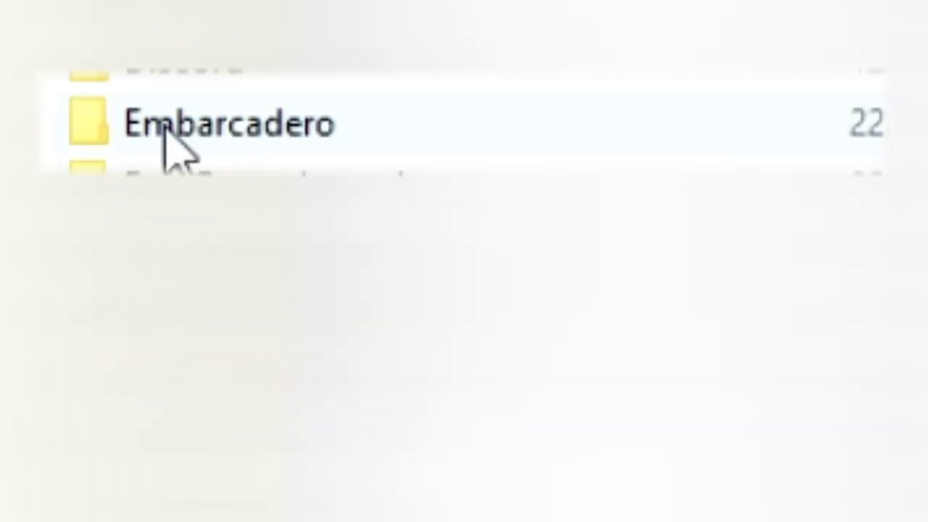
click(171, 145)
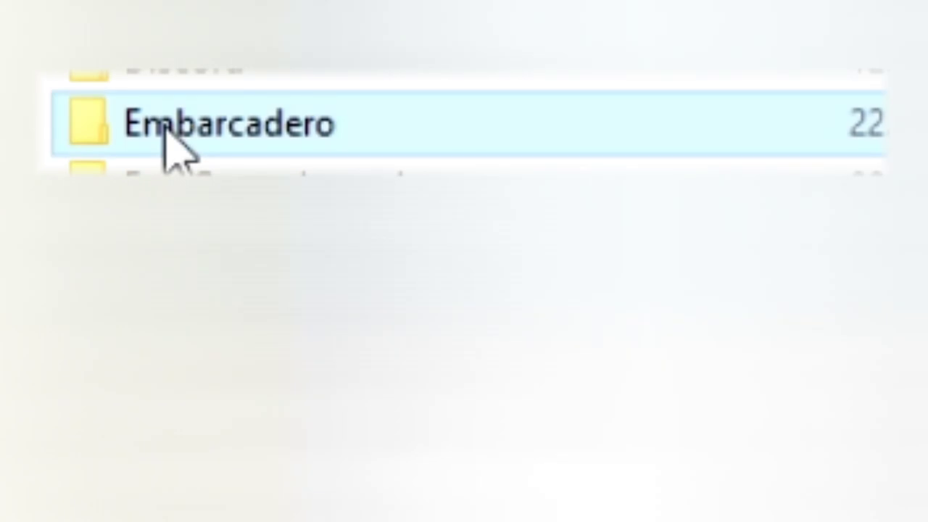
key(Delete)
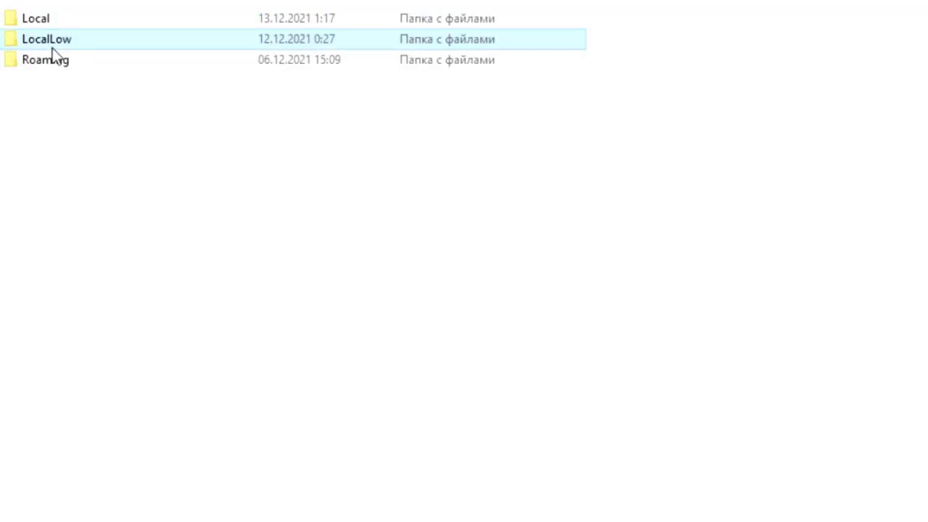
Check the LocalLow folder for Embarcadero leftovers and select the Roaming folder
double_click(52, 45)
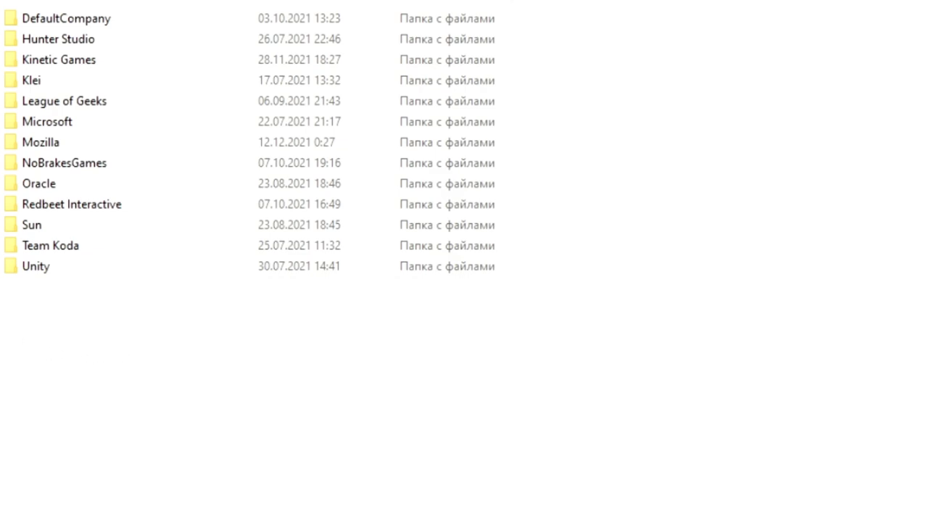
key(alt+Left)
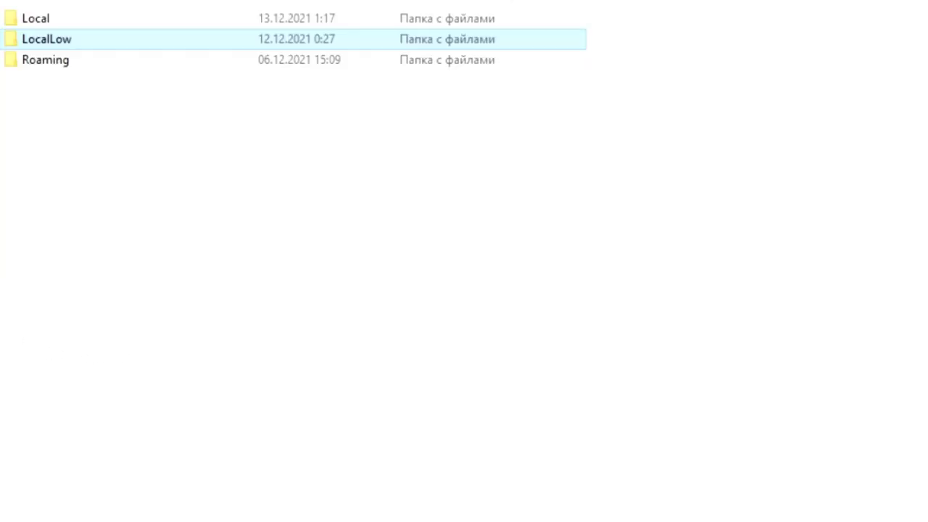
click(28, 63)
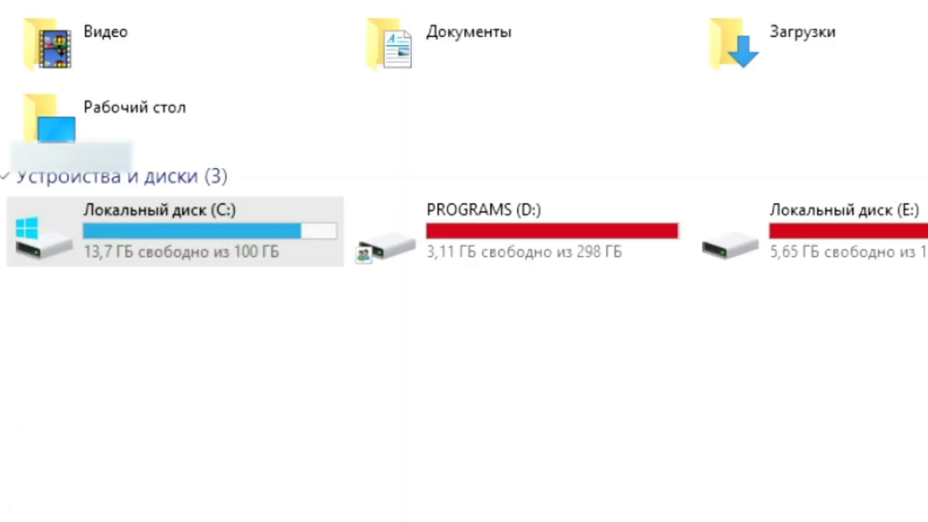
Permanently delete the Embarcadero folder from the ProgramData folder on drive C:, continuing with administrator rights
double_click(137, 263)
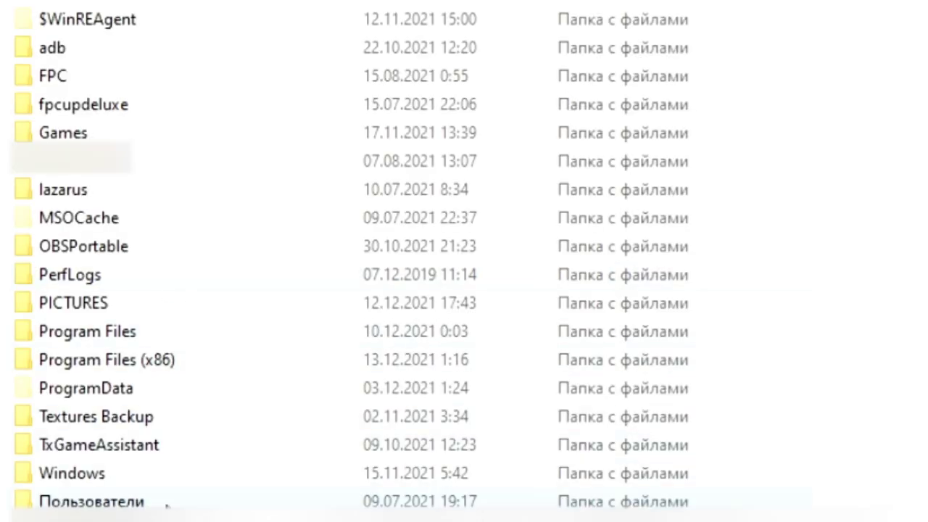
double_click(74, 386)
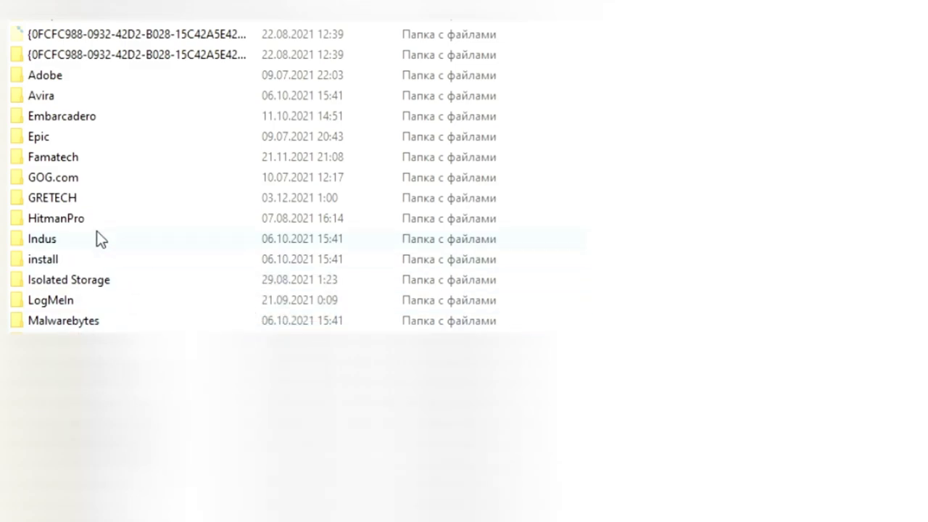
mouse_move(79, 121)
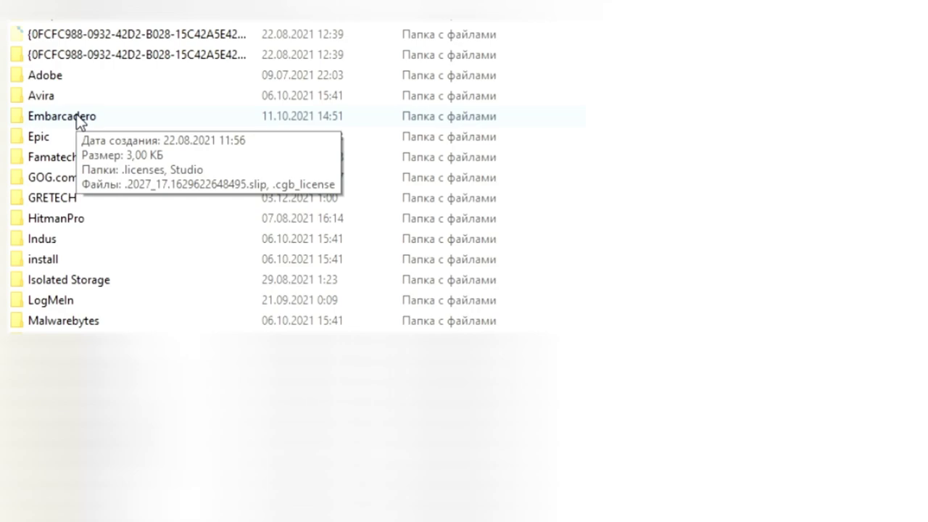
click(78, 118)
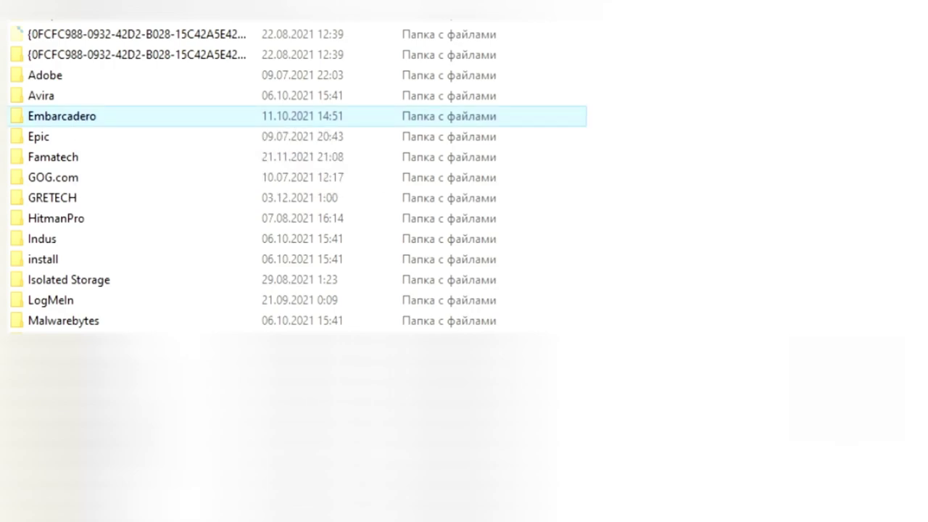
key(shift+Delete)
key(Return)
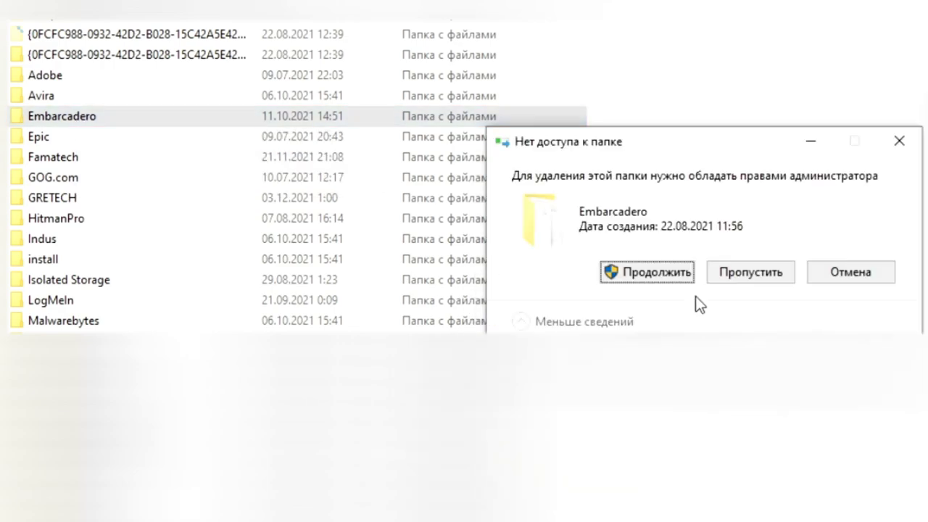
click(638, 272)
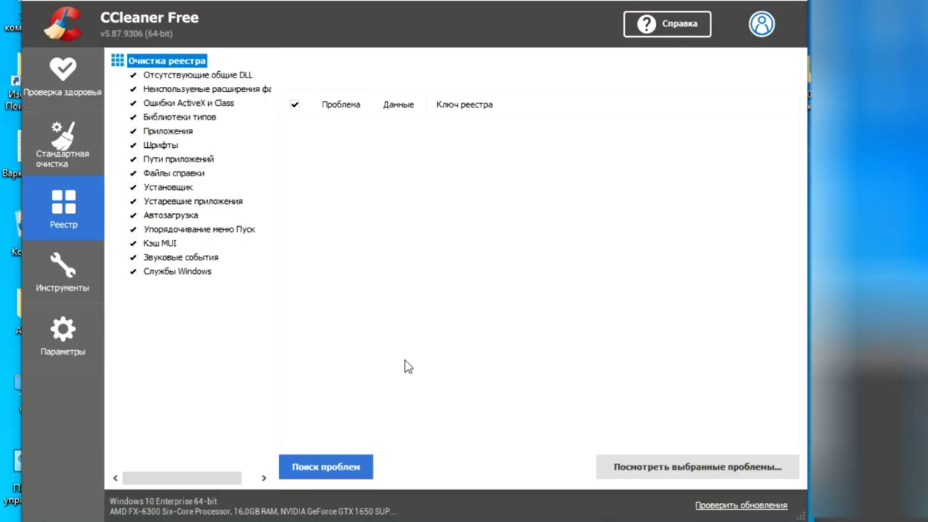
In CCleaner, scan the registry for problems and fix all selected ones without creating a registry backup
click(341, 468)
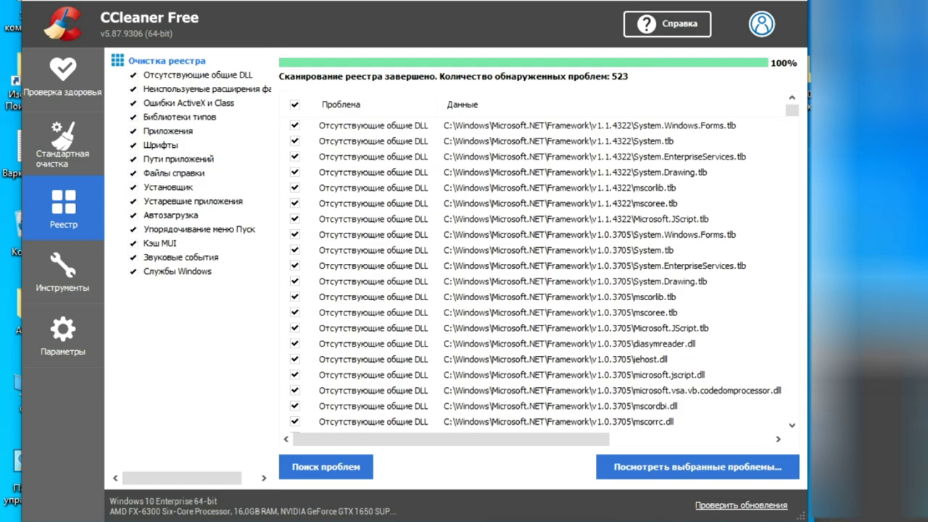
click(692, 469)
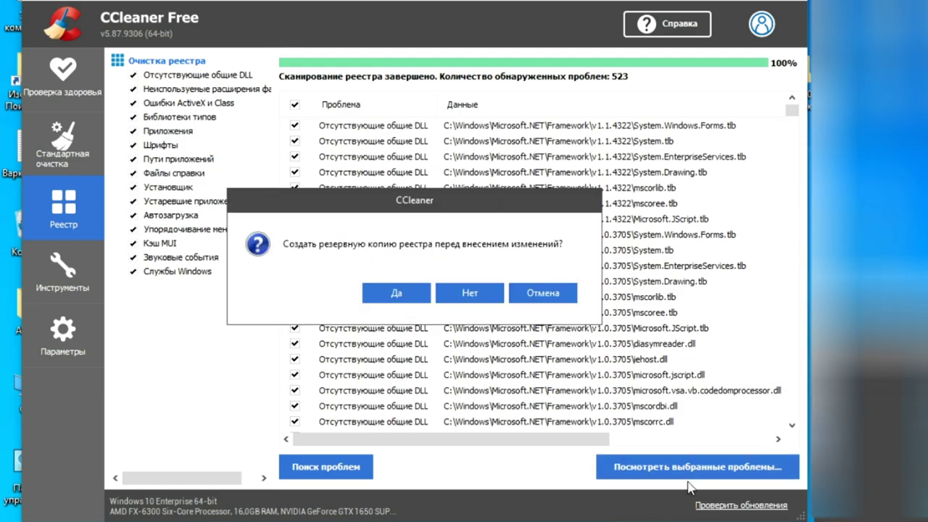
click(471, 294)
click(435, 333)
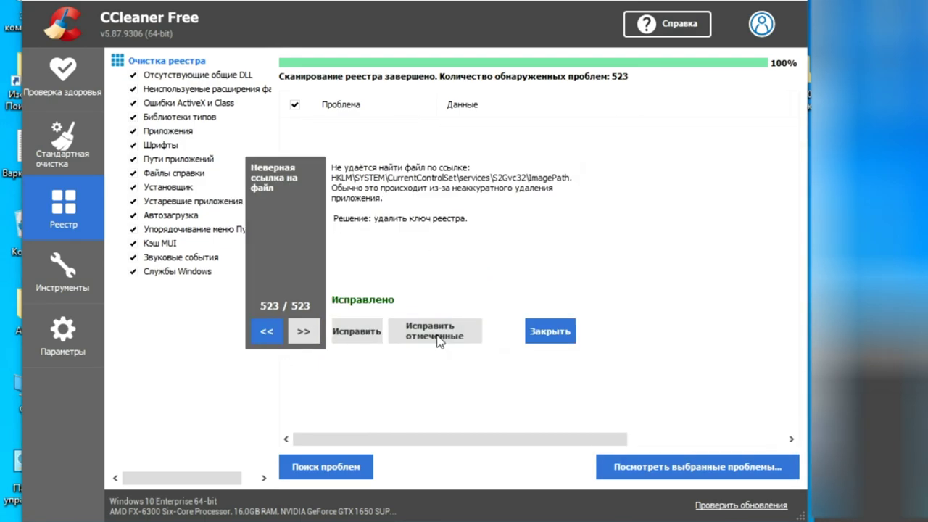
click(548, 334)
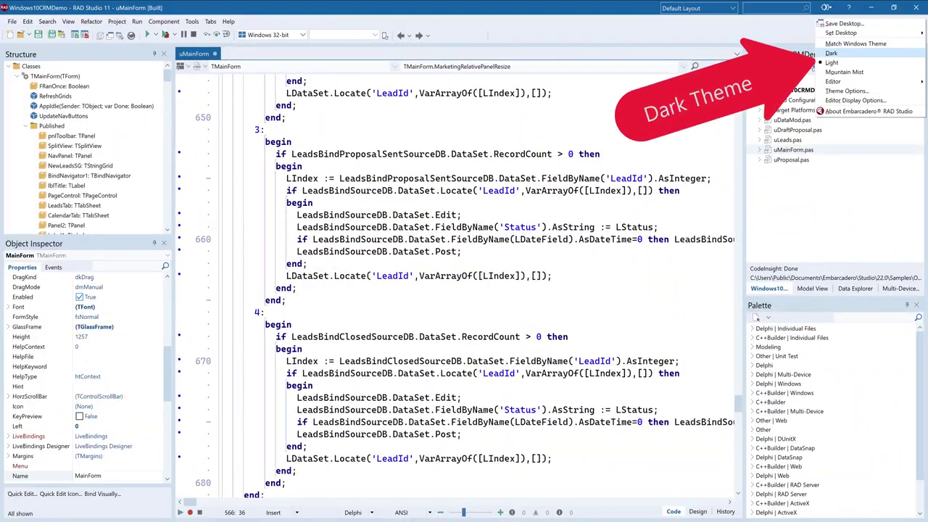
In RAD Studio 11, switch the IDE to the Dark theme and show the uMainForm unit in the form designer
click(831, 53)
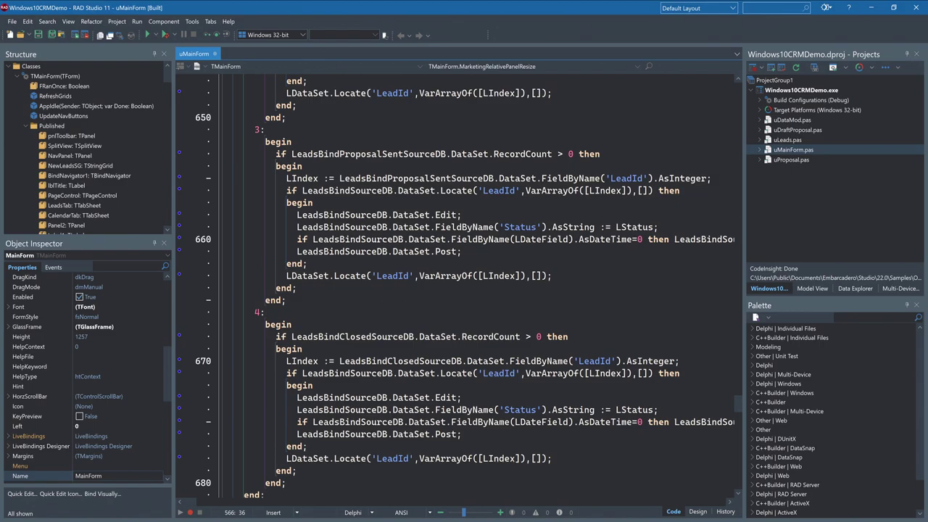
click(698, 511)
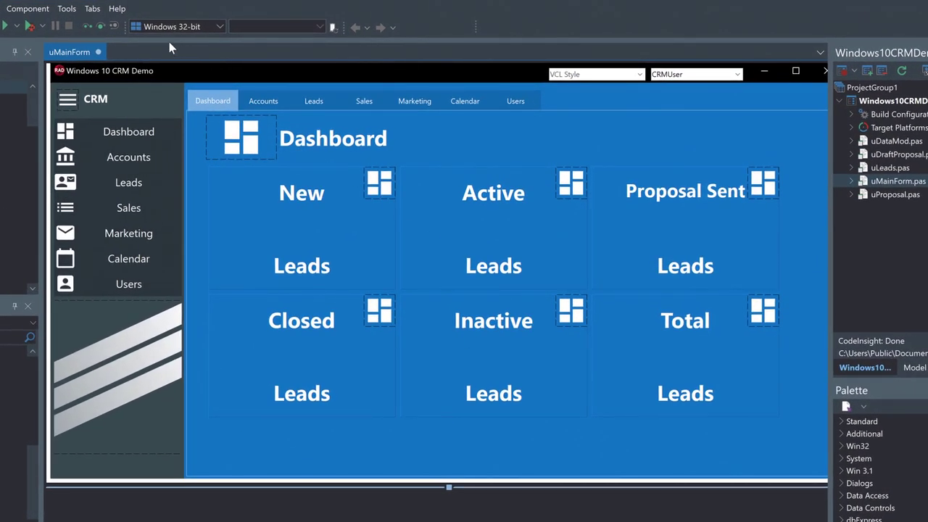
Try the User Editable VCL Designer High DPI mode in the Form Designer options and discard the change
click(66, 9)
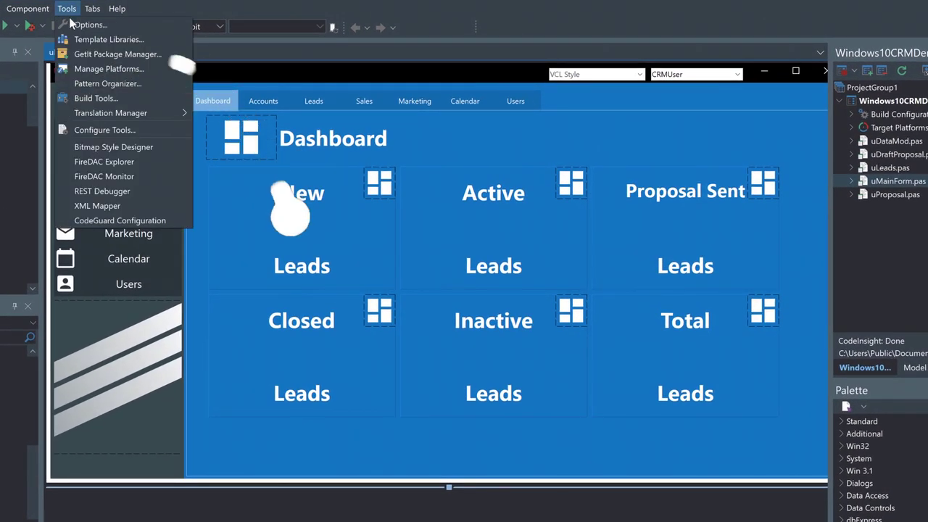
click(73, 24)
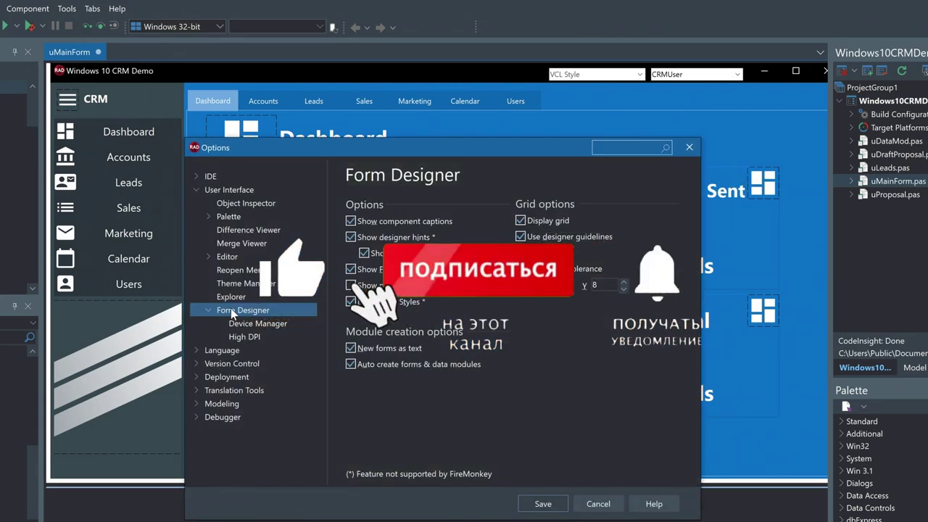
click(245, 337)
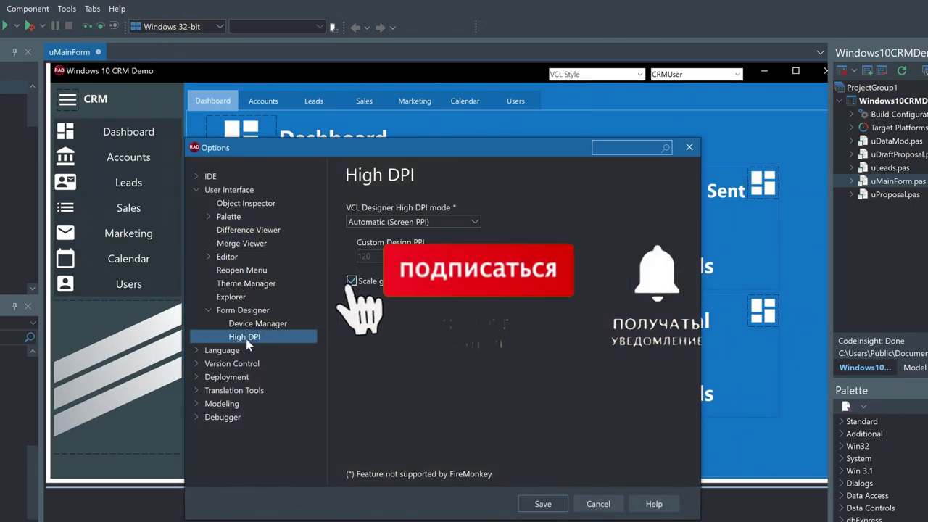
click(475, 221)
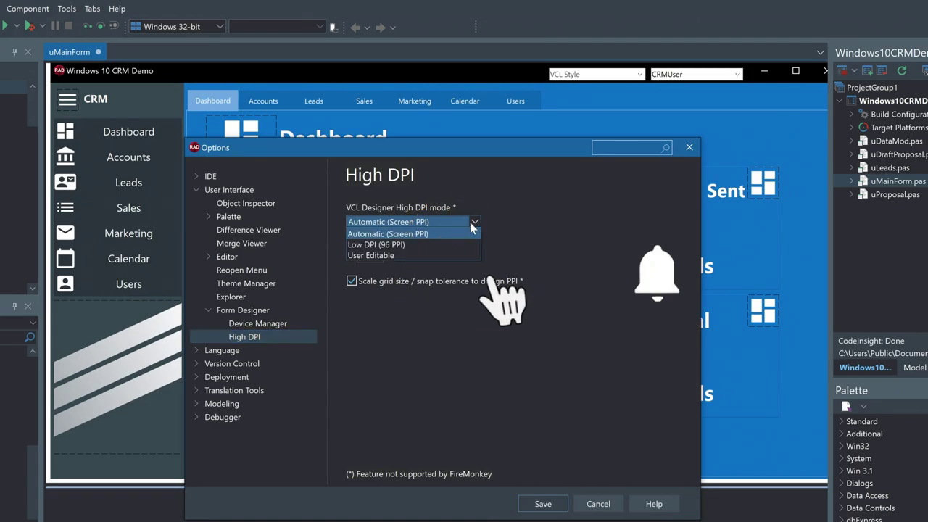
click(407, 254)
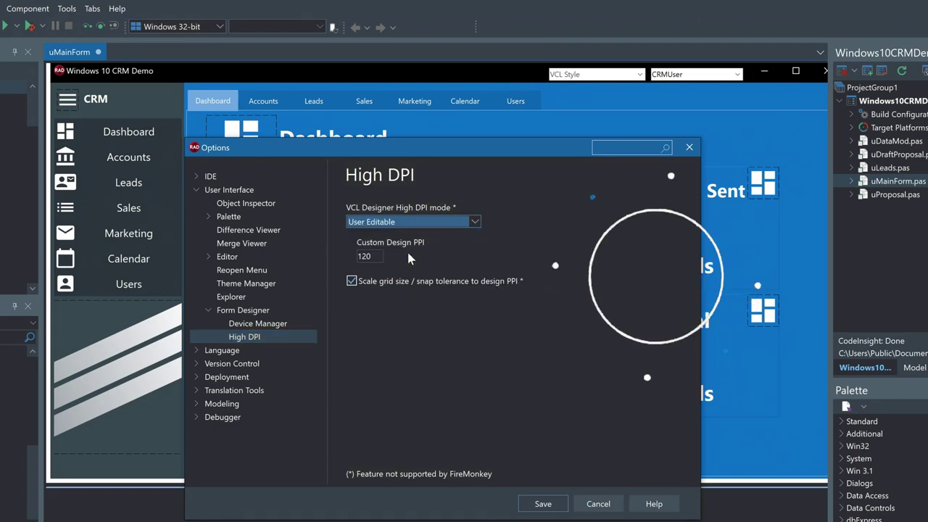
click(597, 503)
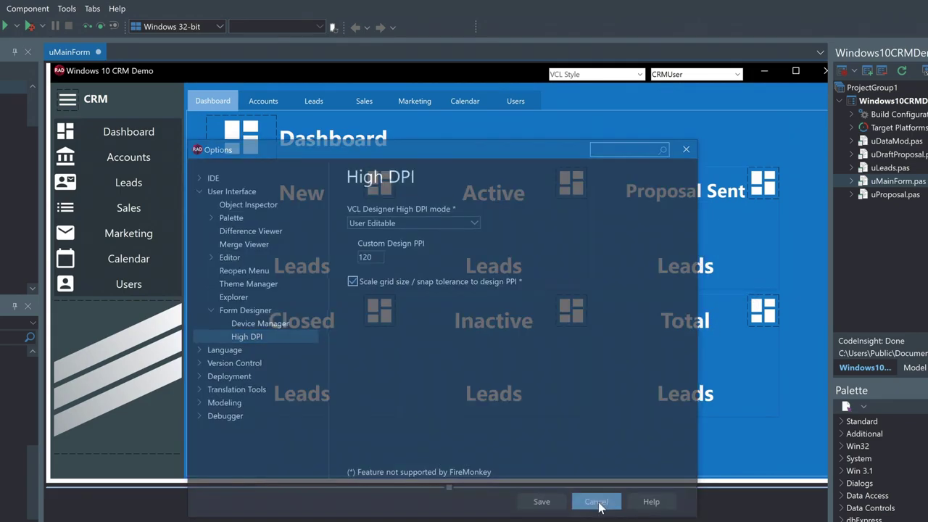